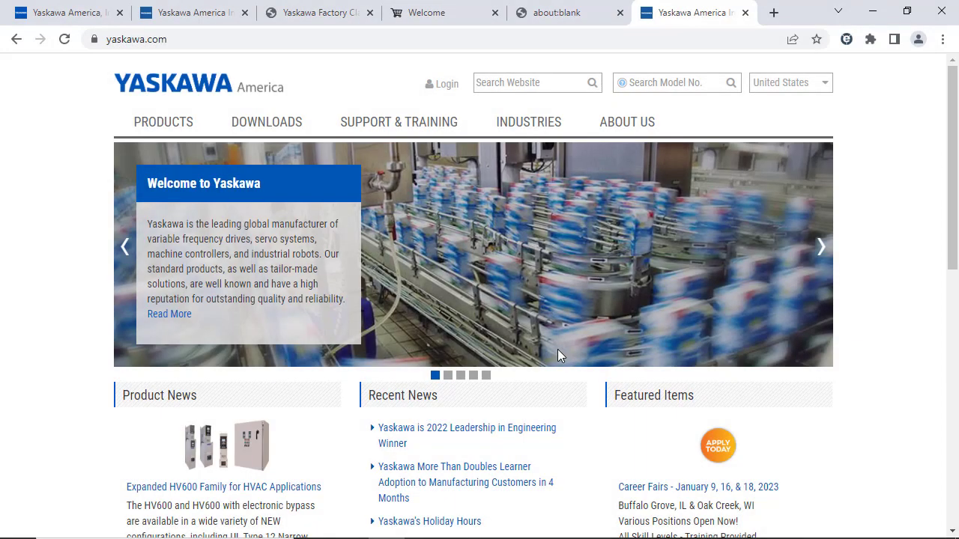
# Sign in and download the GA800 OV Suppression database DW_VSAA10000.YDWGSF from Partner Firmware.
pyautogui.click(446, 85)
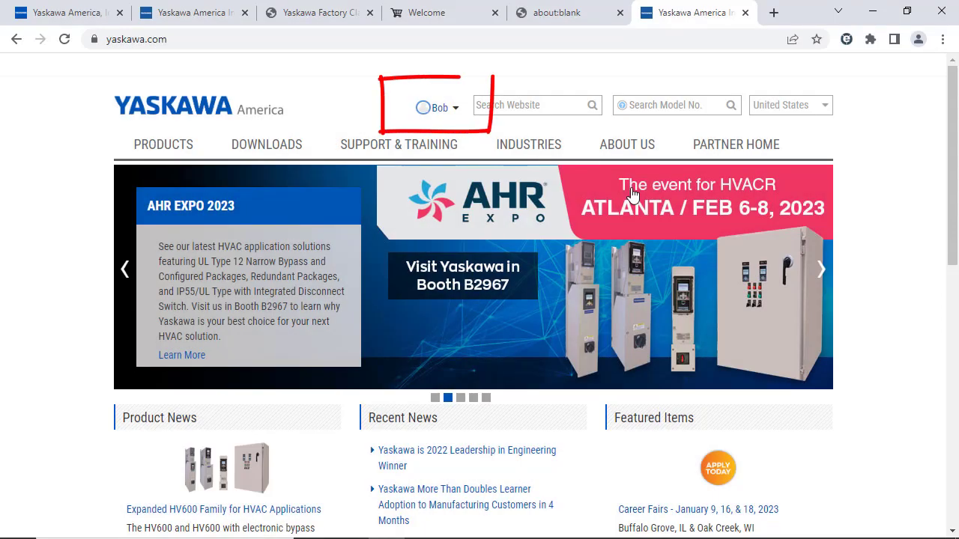
pyautogui.moveTo(737, 150)
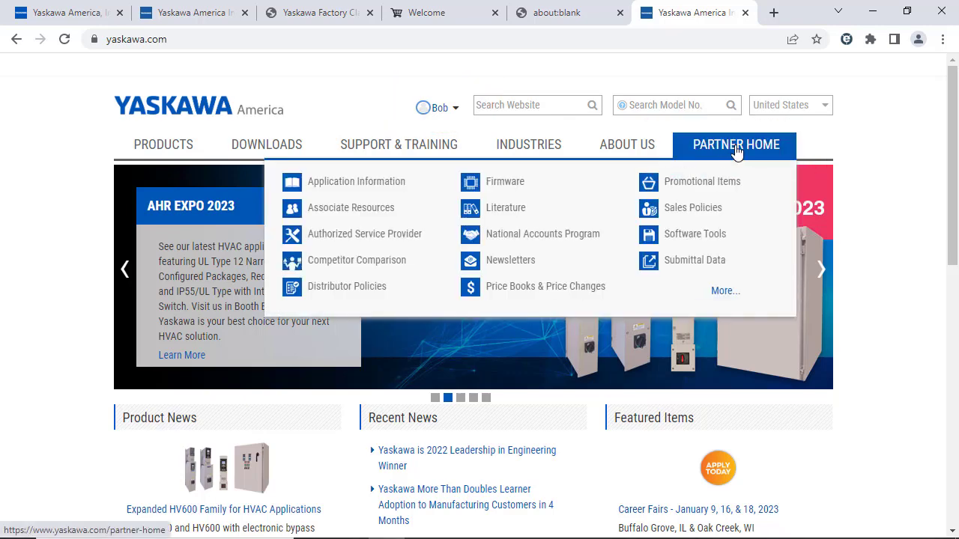
pyautogui.click(498, 186)
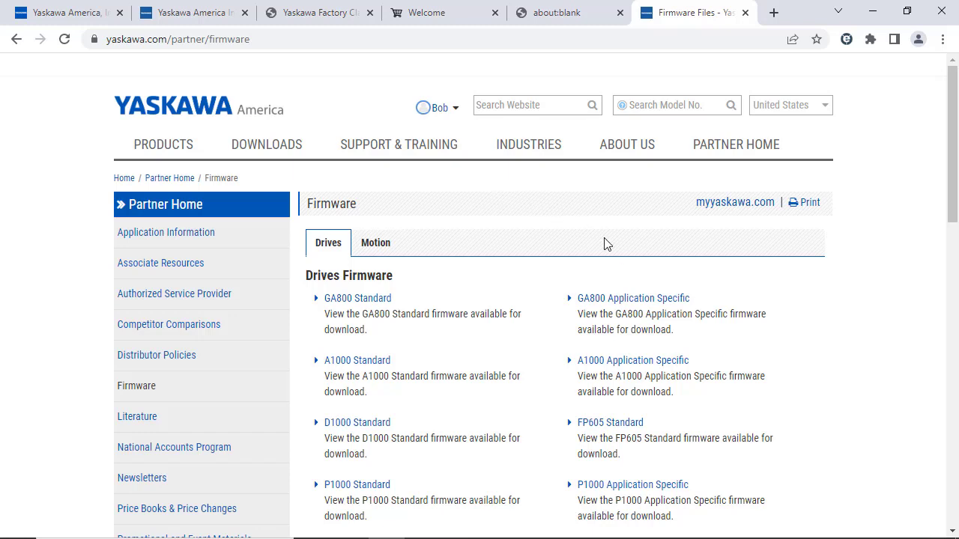
pyautogui.click(648, 299)
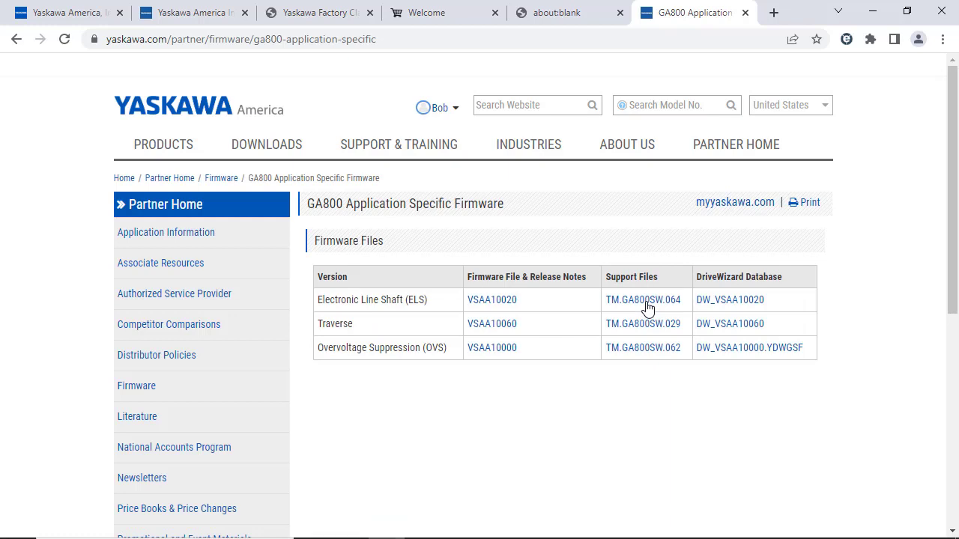
pyautogui.click(715, 354)
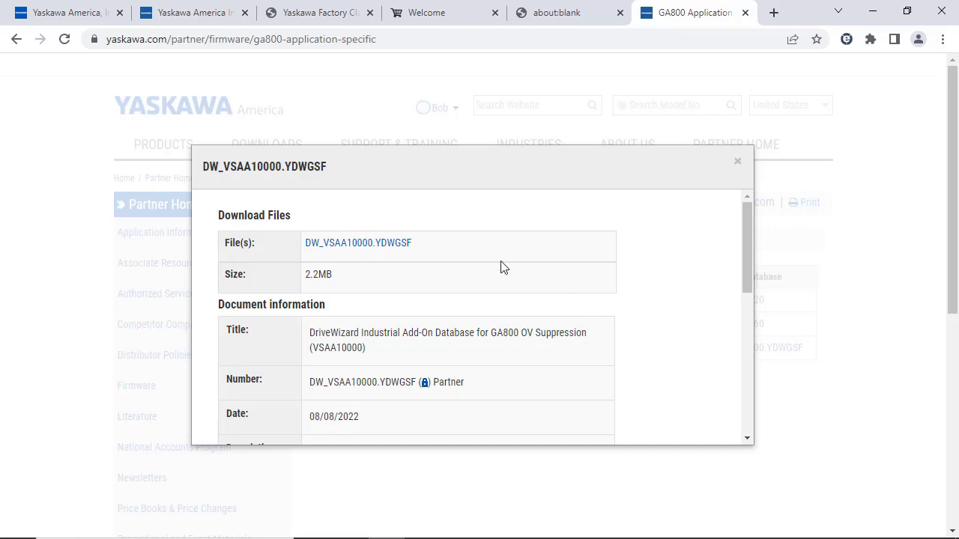
pyautogui.click(382, 246)
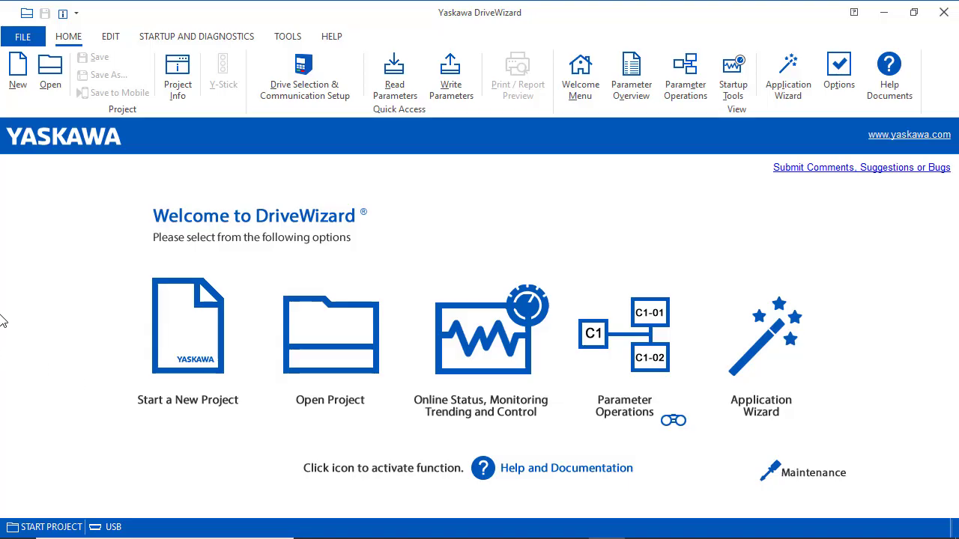
# Import DW_VSAA10000.YDWGSF from Downloads as GA800 version 10000 and restart DriveWizard.
pyautogui.click(51, 72)
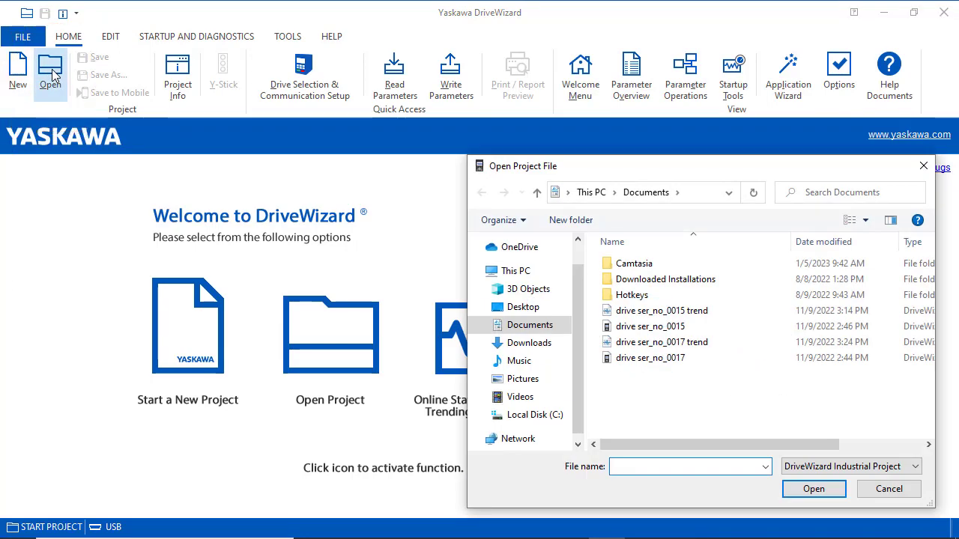
pyautogui.click(547, 349)
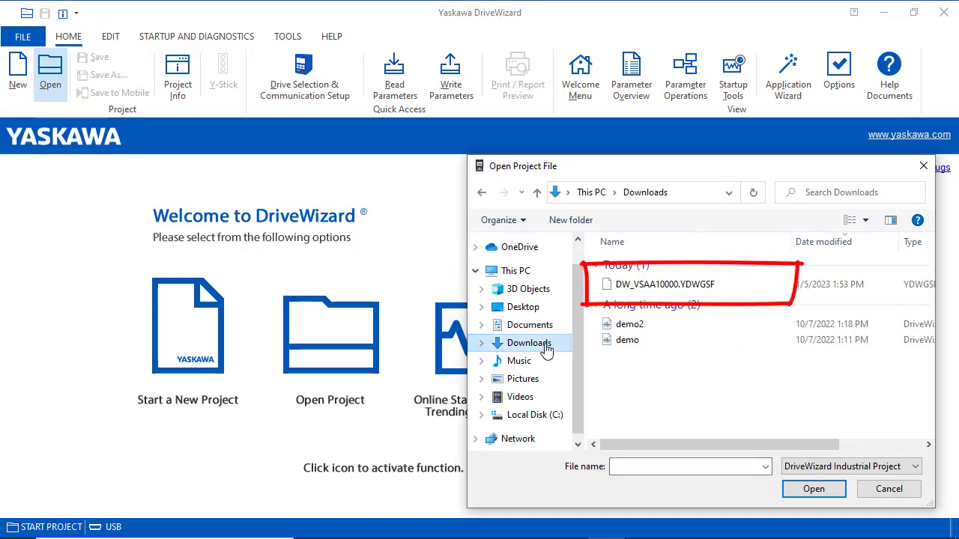
pyautogui.click(648, 291)
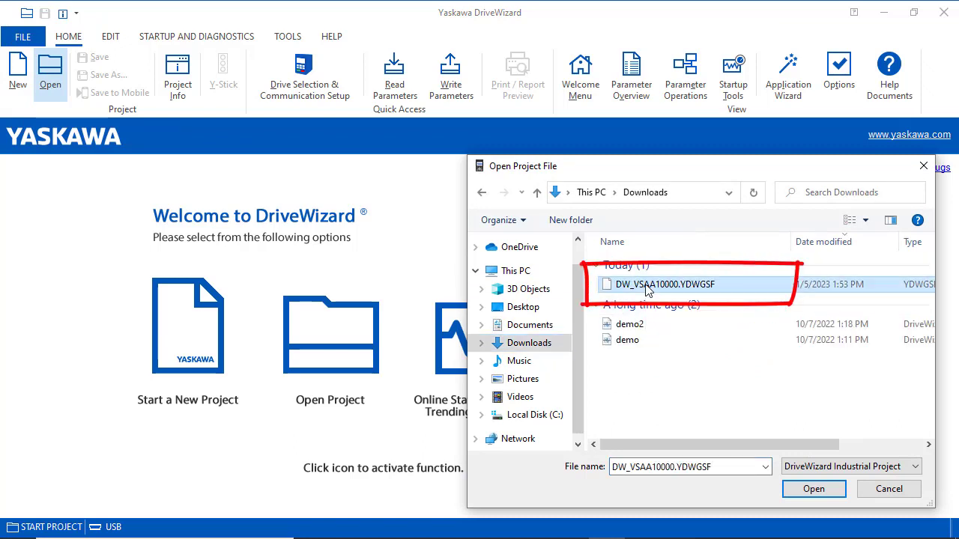
pyautogui.click(816, 491)
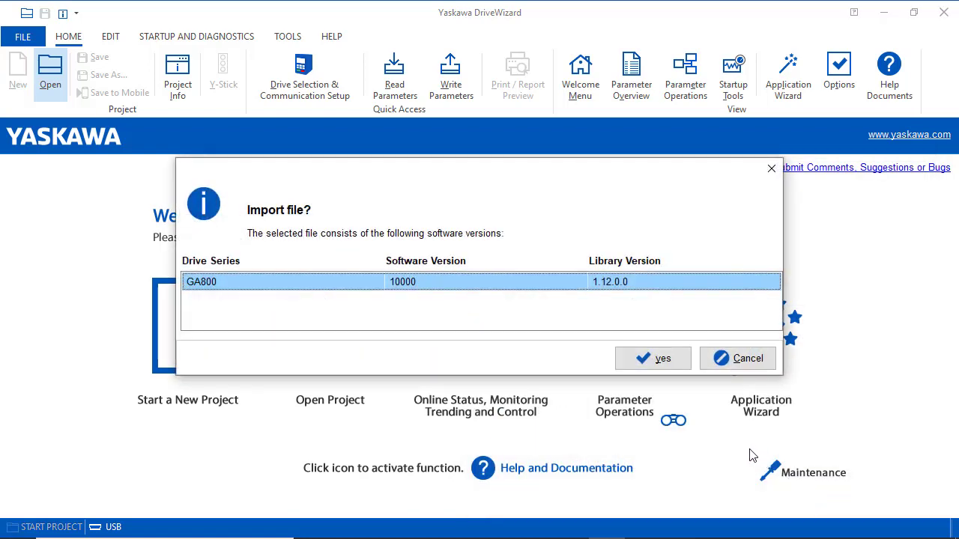
pyautogui.click(682, 367)
pyautogui.click(673, 333)
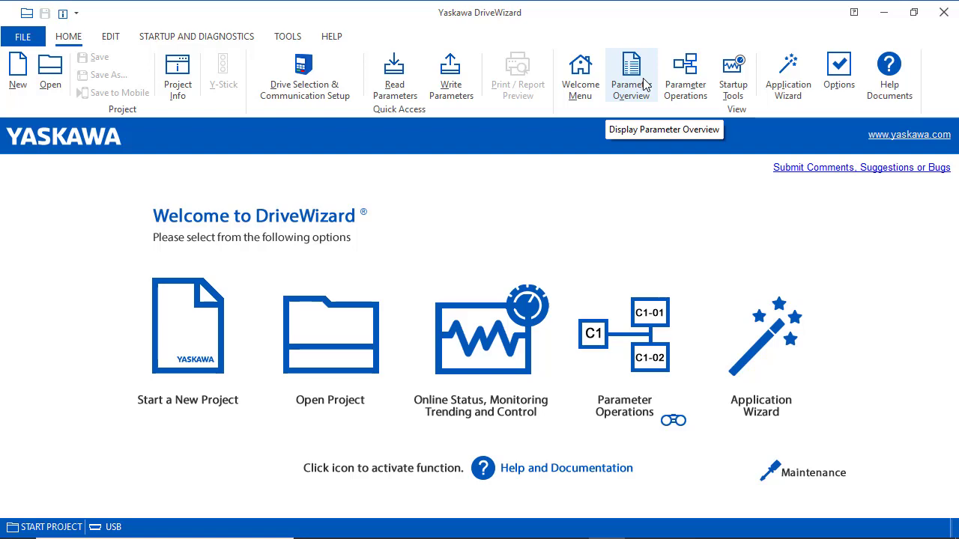
# Create an offline GA800 project with software version 10000 (Overvoltage Suppression).
pyautogui.click(319, 87)
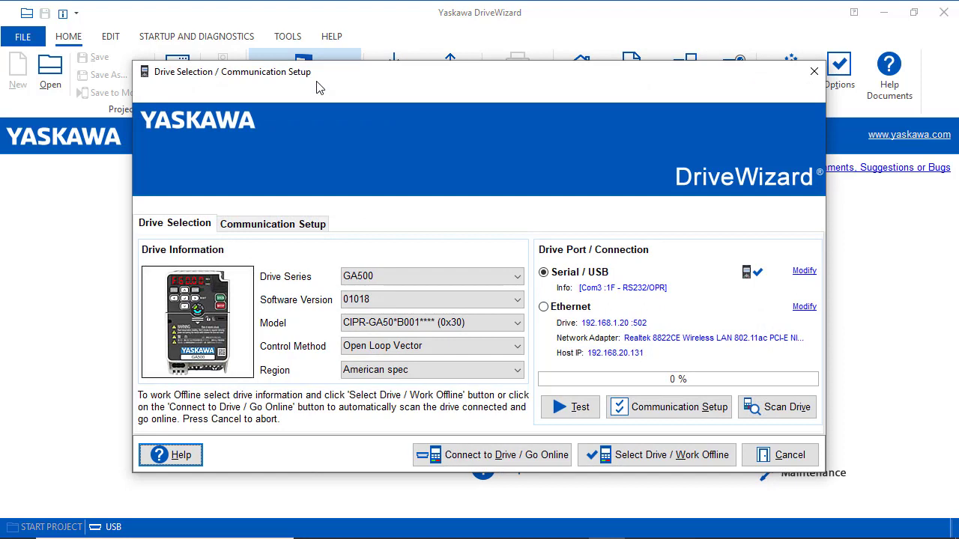
pyautogui.click(516, 277)
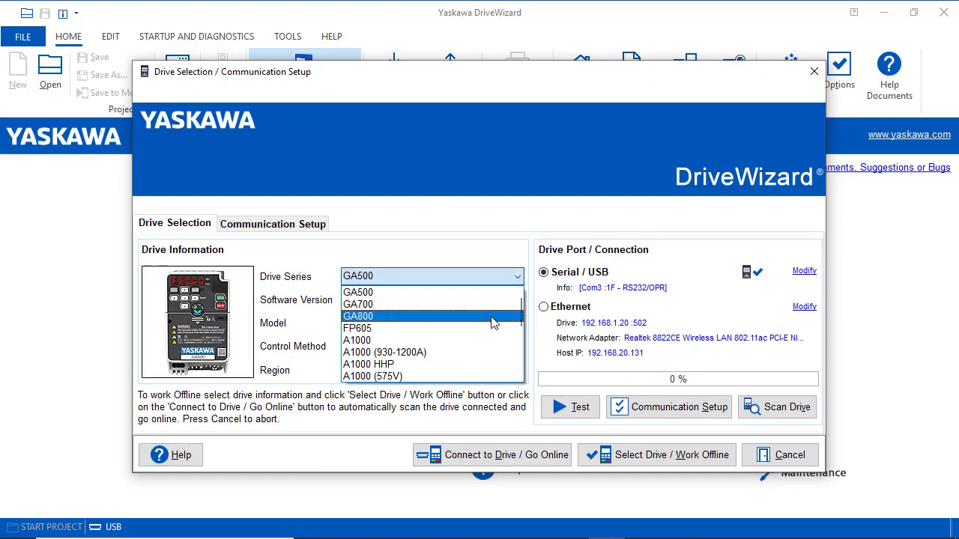
pyautogui.click(494, 318)
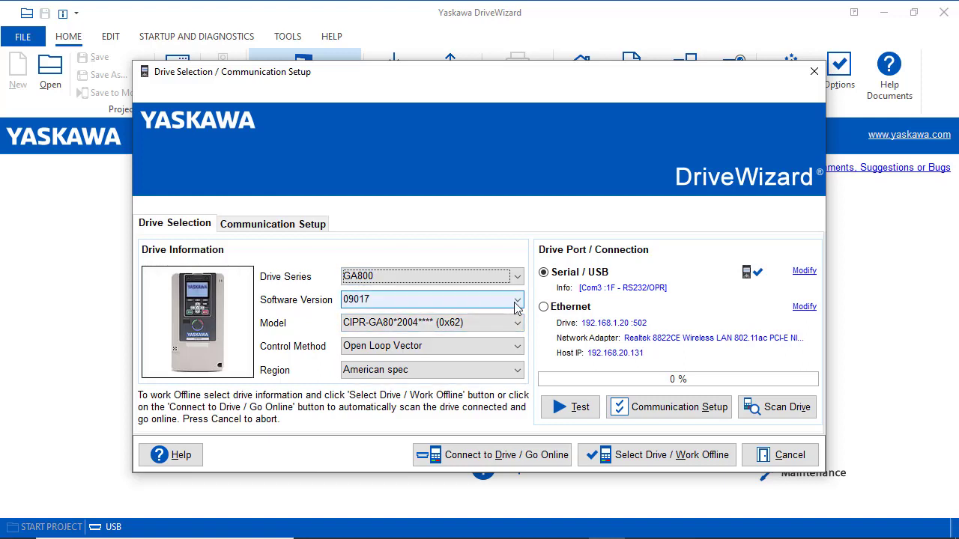
pyautogui.click(516, 303)
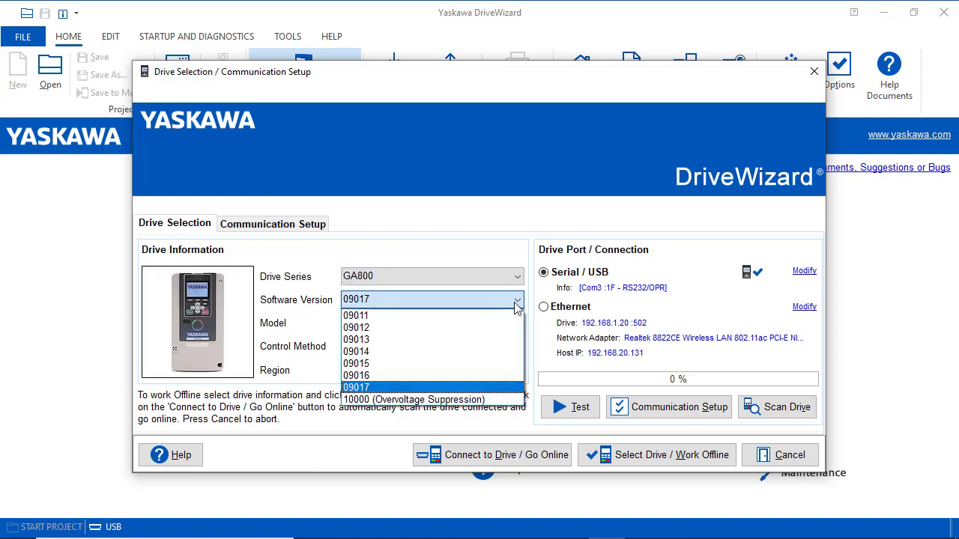
pyautogui.click(470, 401)
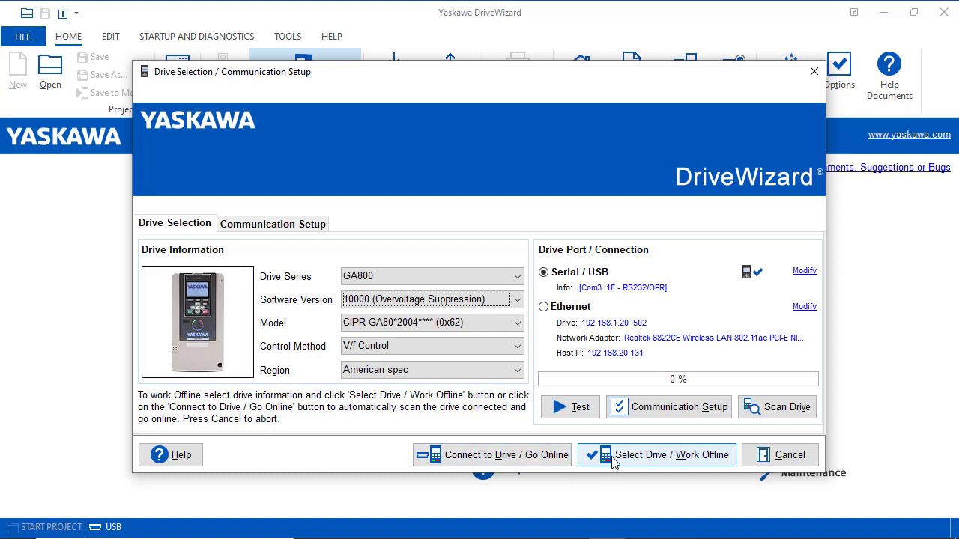
pyautogui.click(612, 462)
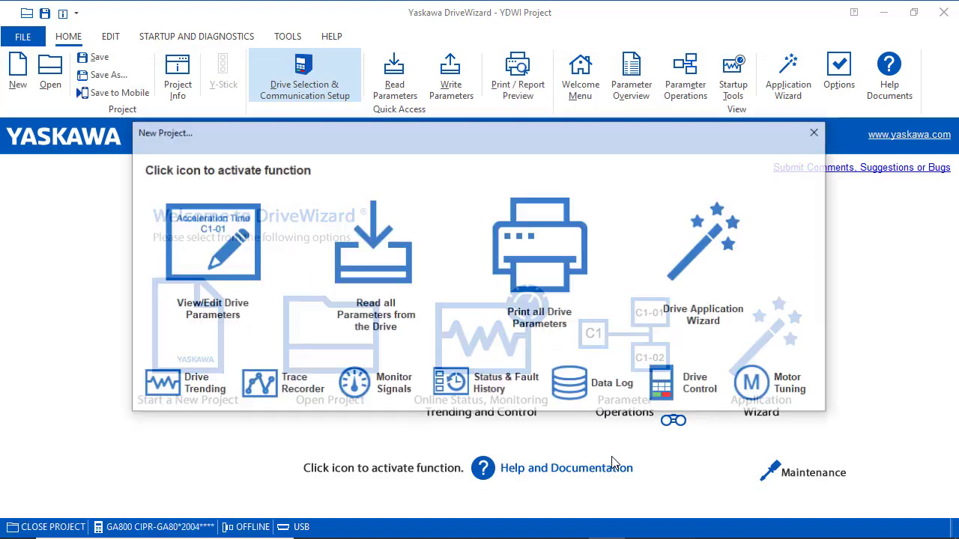
# View the P Overvoltage Suppression parameters and save the project as GA800_GSF in Downloads.
pyautogui.click(242, 250)
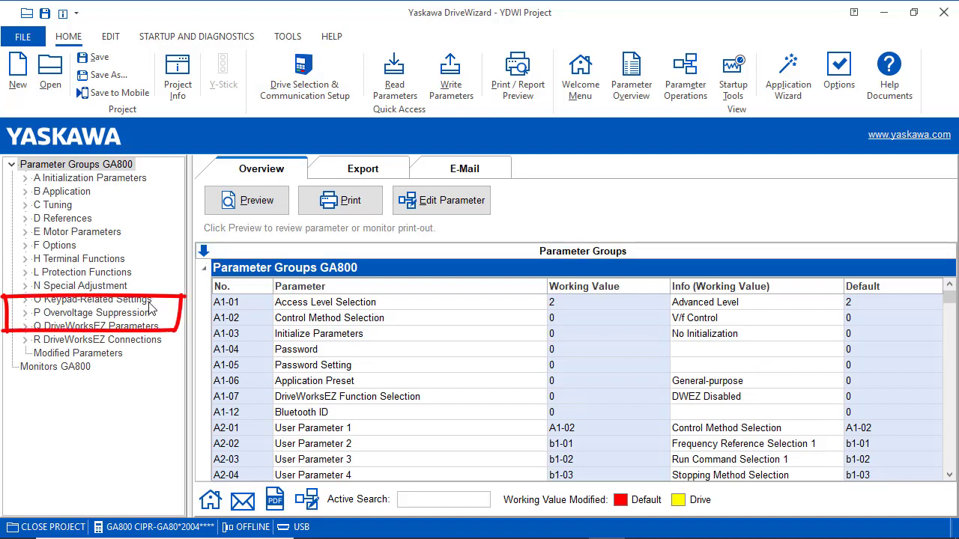
pyautogui.click(141, 315)
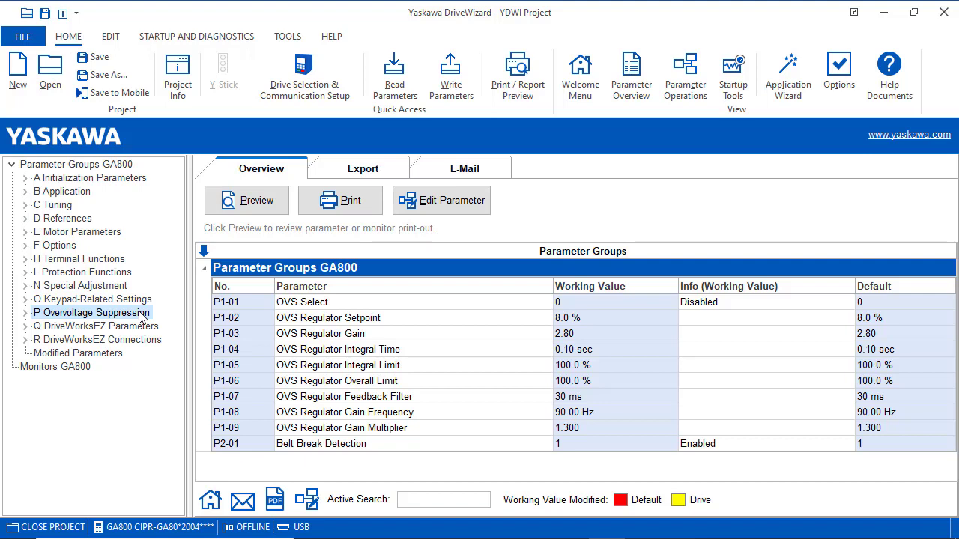
pyautogui.click(117, 78)
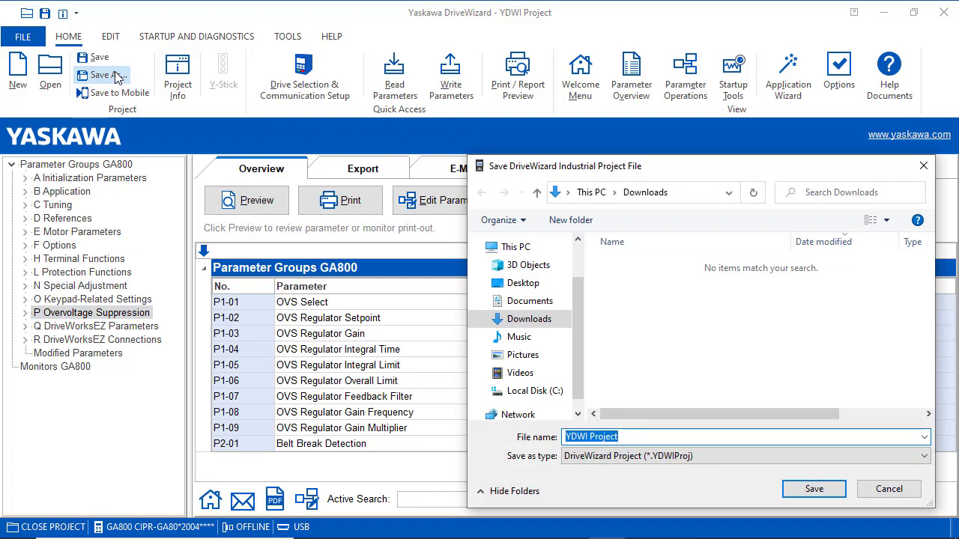
pyautogui.write('GA')
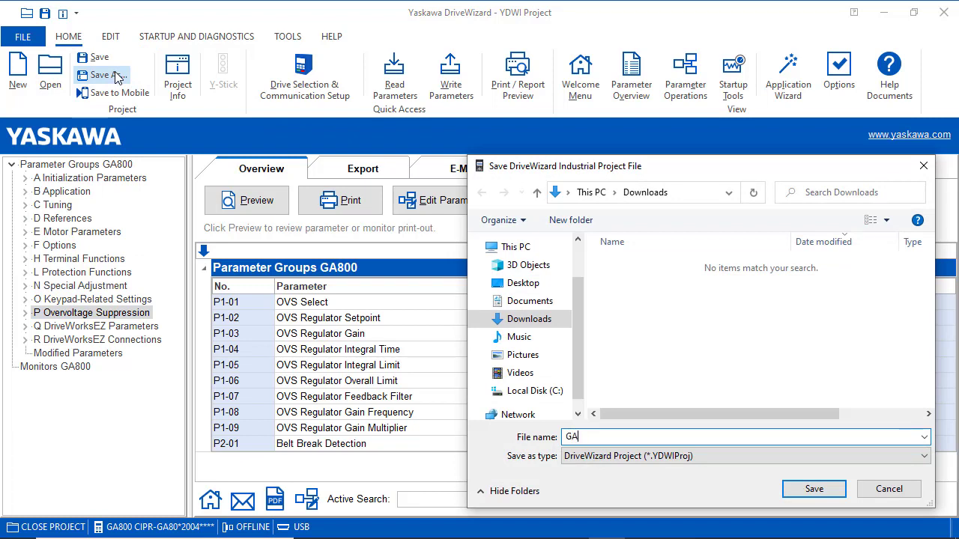
pyautogui.write('800_GSF')
pyautogui.click(815, 490)
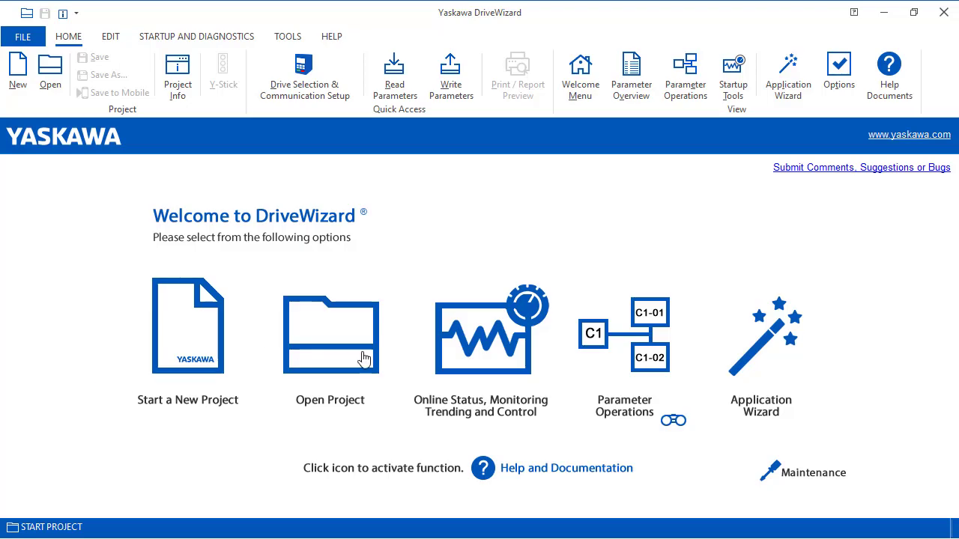
pyautogui.click(791, 480)
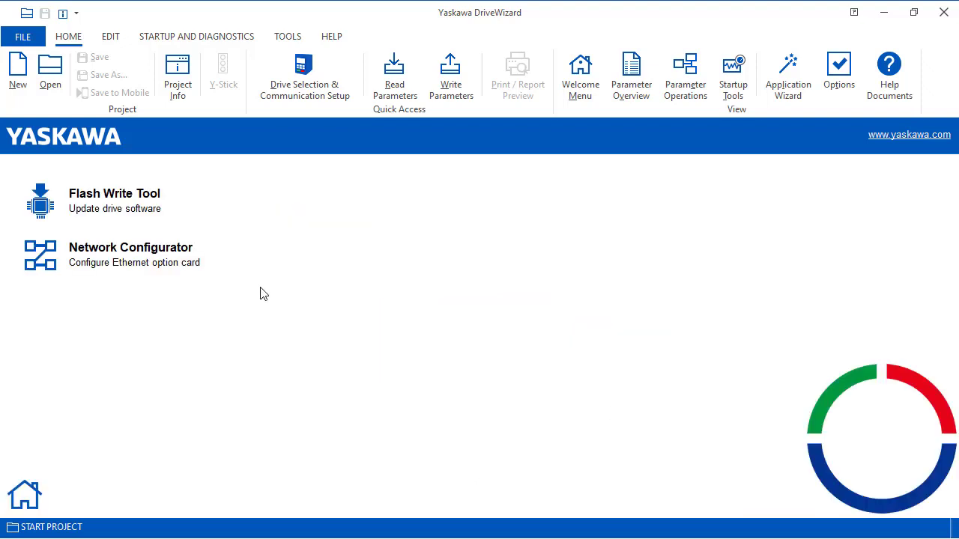
pyautogui.click(122, 201)
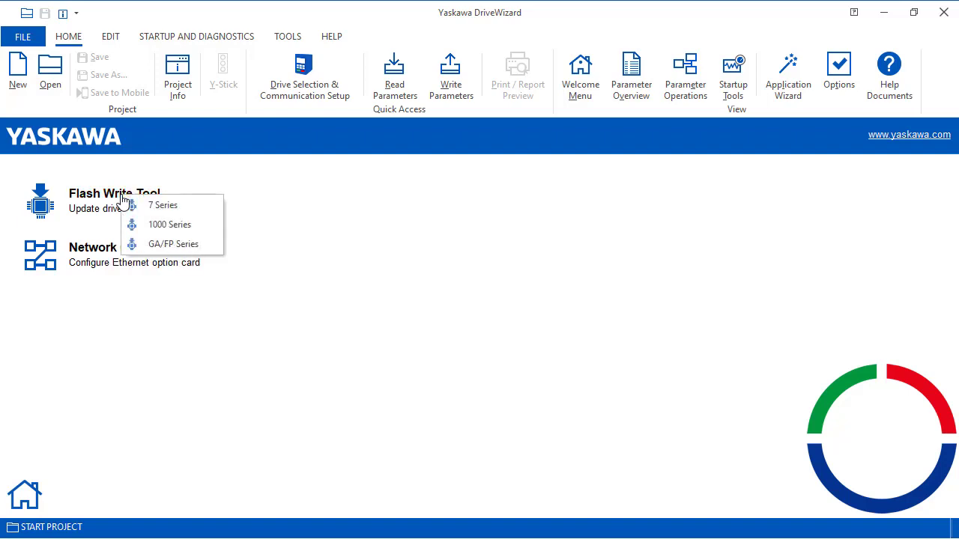
pyautogui.click(199, 245)
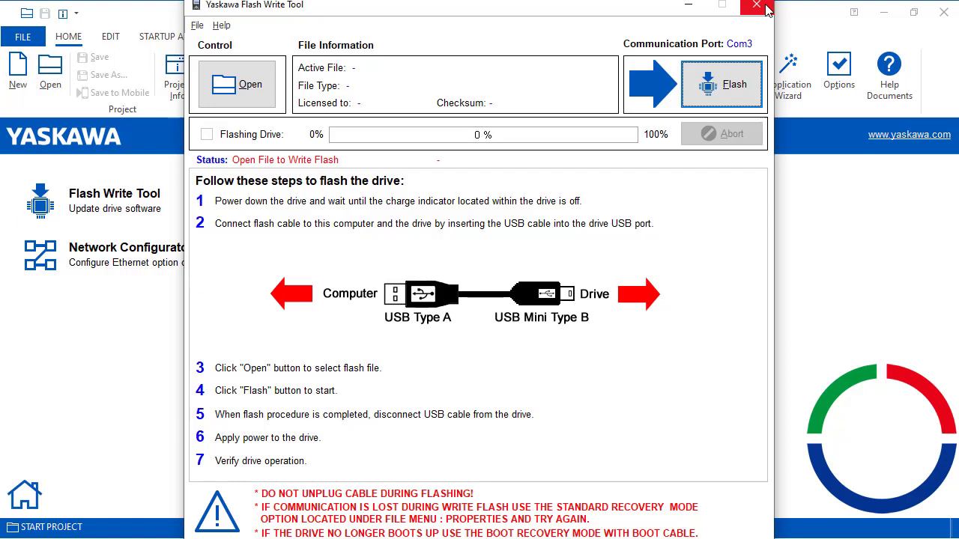
pyautogui.click(756, 7)
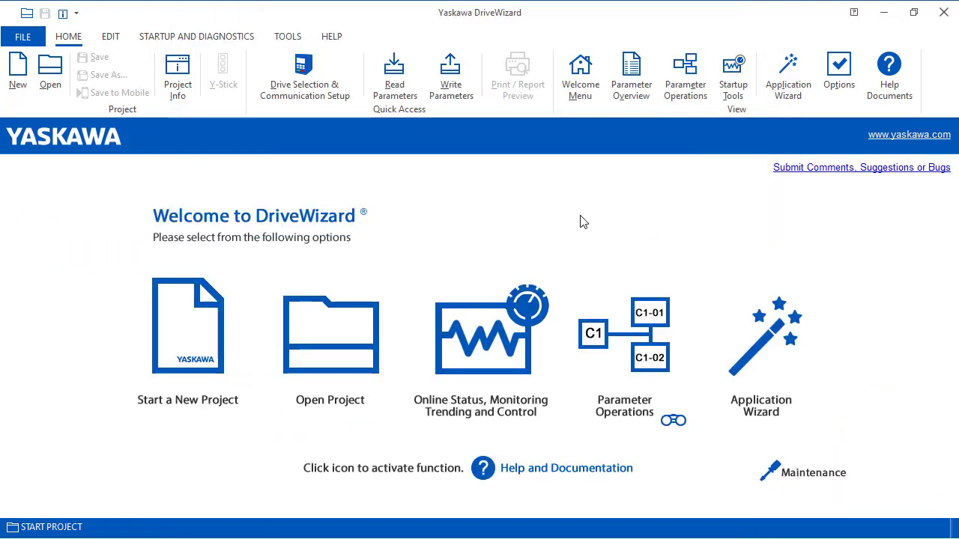
# Open Program Help and display the File Operations and Flash Tool topics.
pyautogui.click(891, 75)
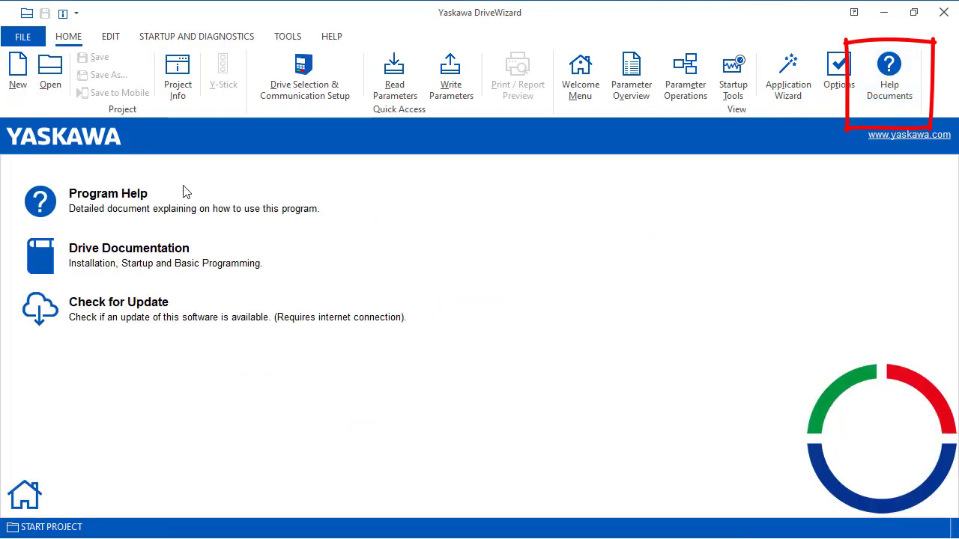
pyautogui.click(108, 195)
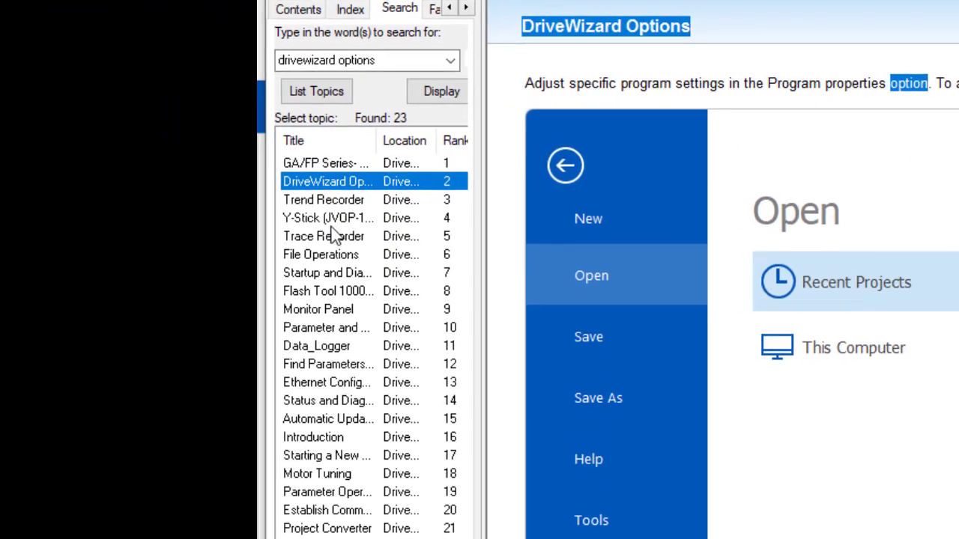
pyautogui.doubleClick(51, 240)
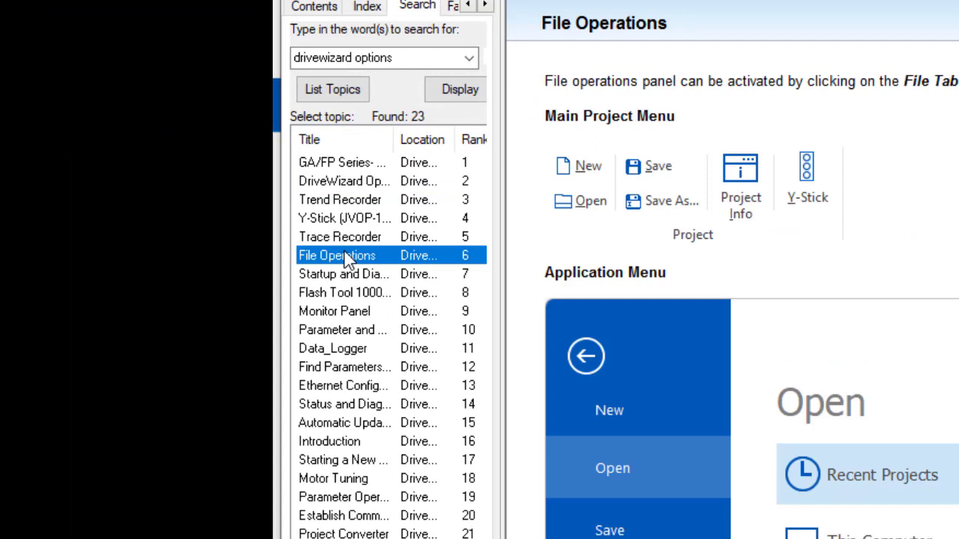
pyautogui.doubleClick(334, 294)
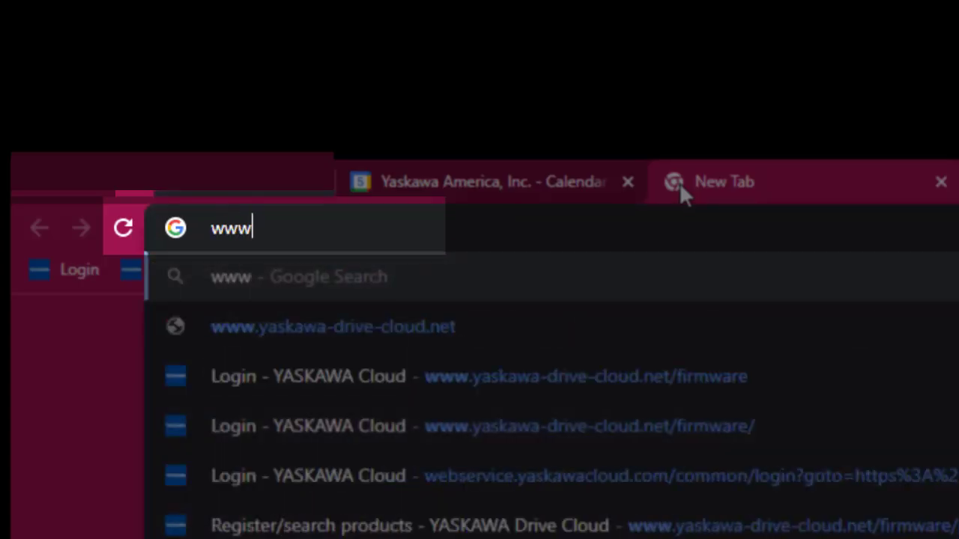
pyautogui.write('.yaskawa.com')
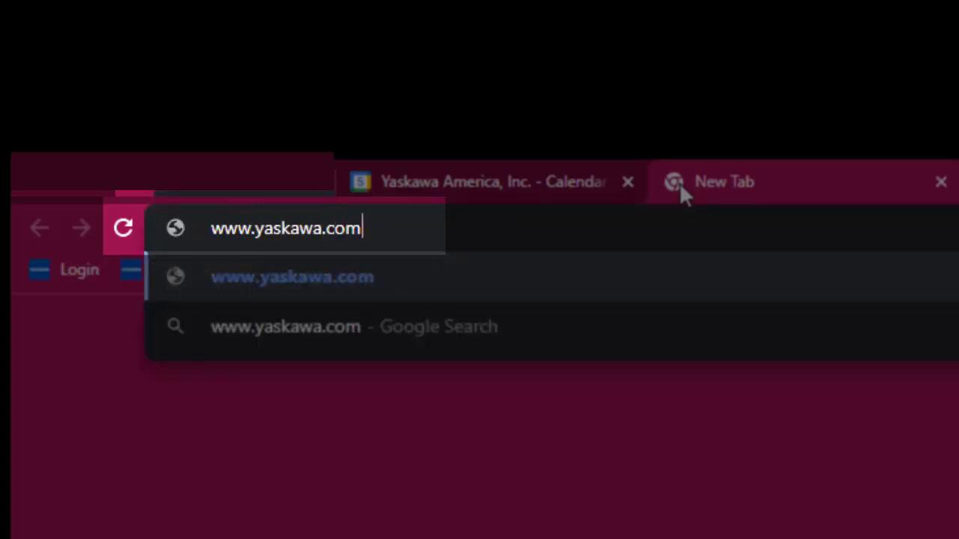
pyautogui.press('Return')
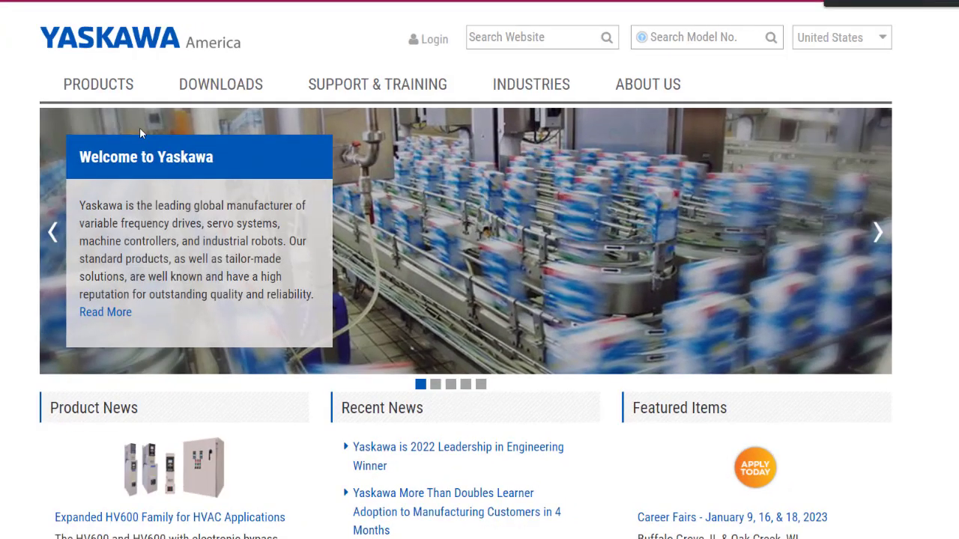
pyautogui.click(391, 228)
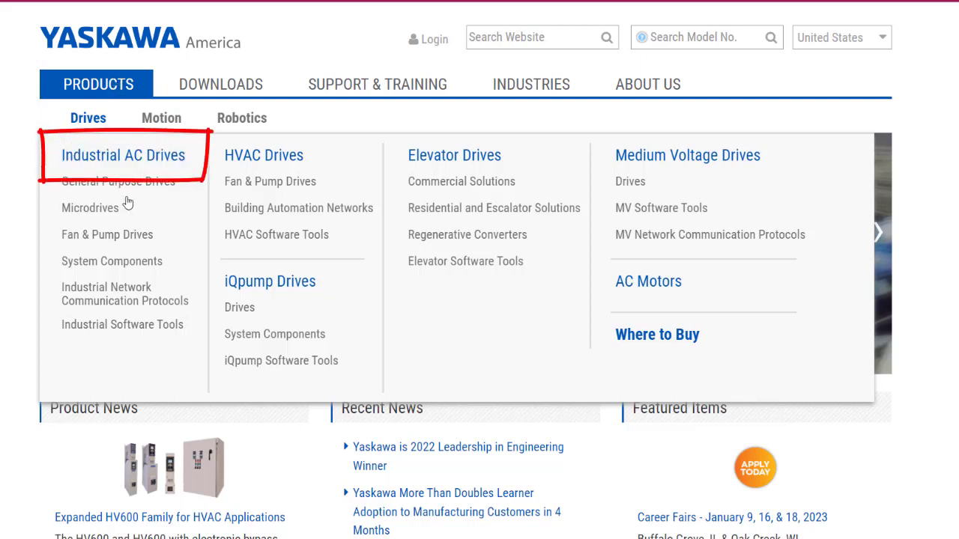
pyautogui.click(157, 333)
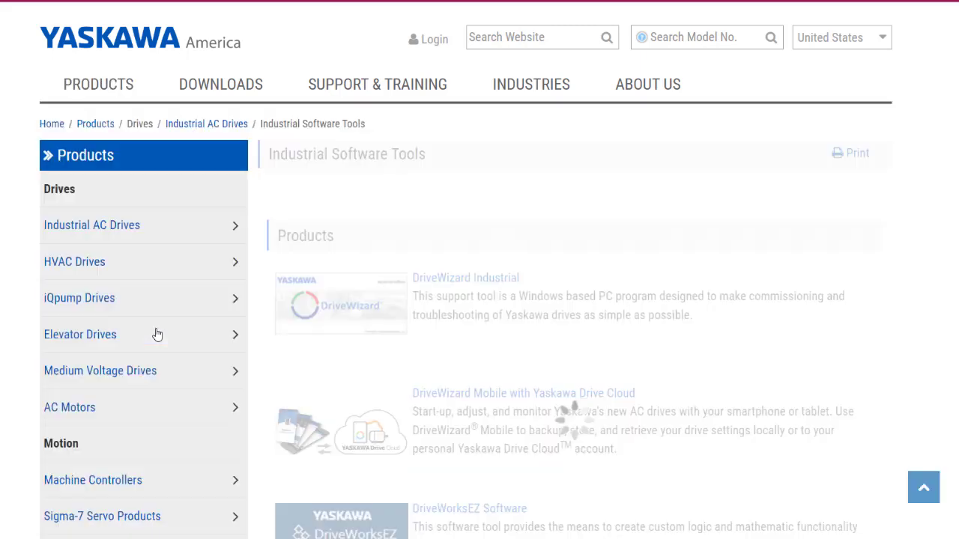
pyautogui.scroll(-1, 426, 395)
pyautogui.scroll(-1, 425, 395)
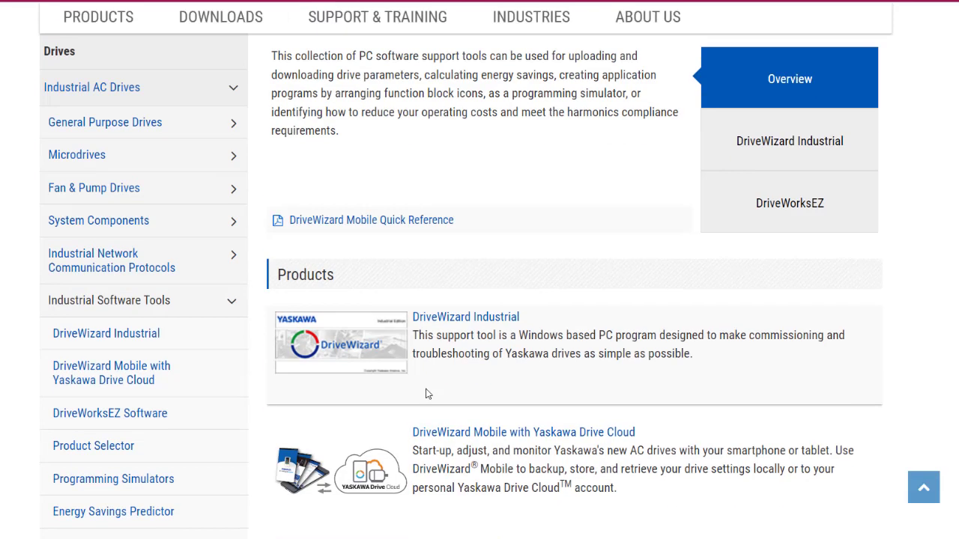
pyautogui.click(494, 435)
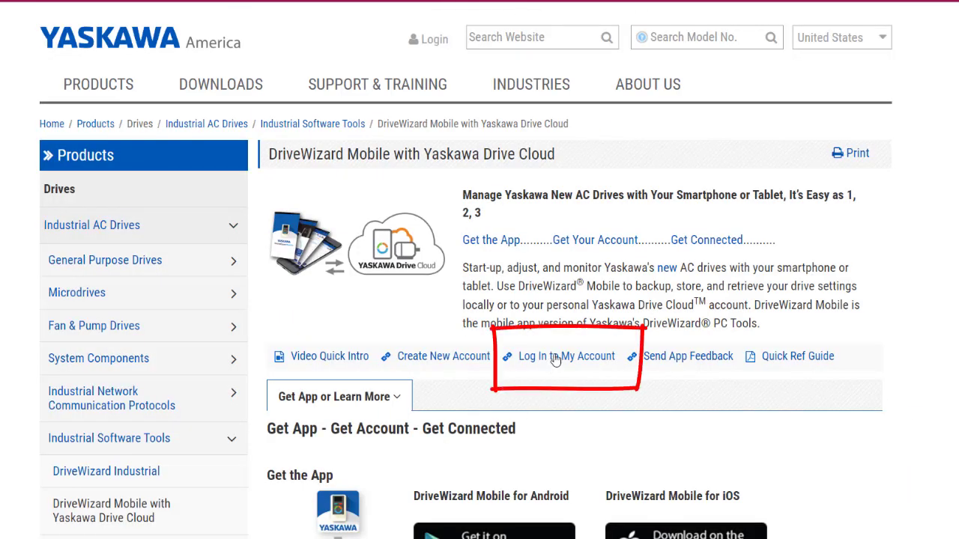
# Log in to Drive Cloud with the account's user ID e-mail and password.
pyautogui.click(556, 358)
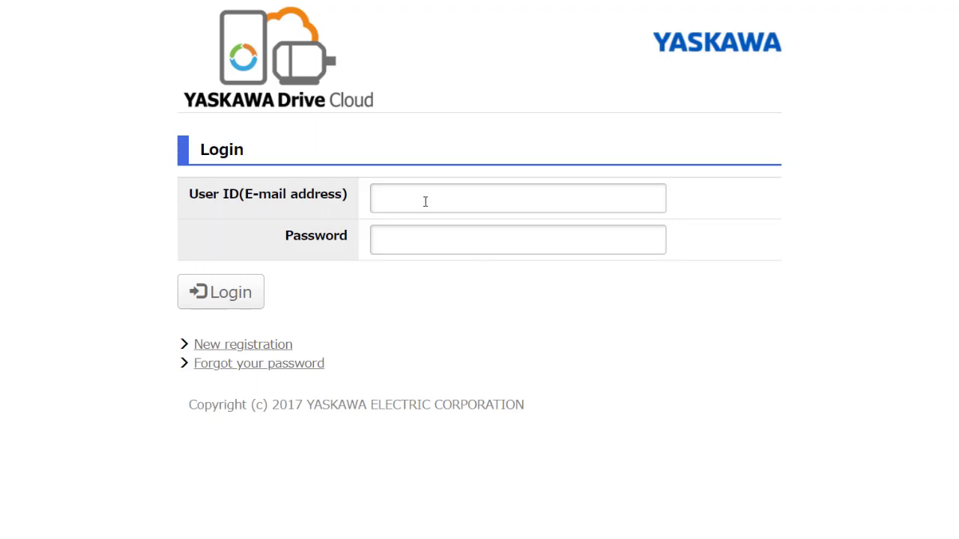
pyautogui.click(424, 200)
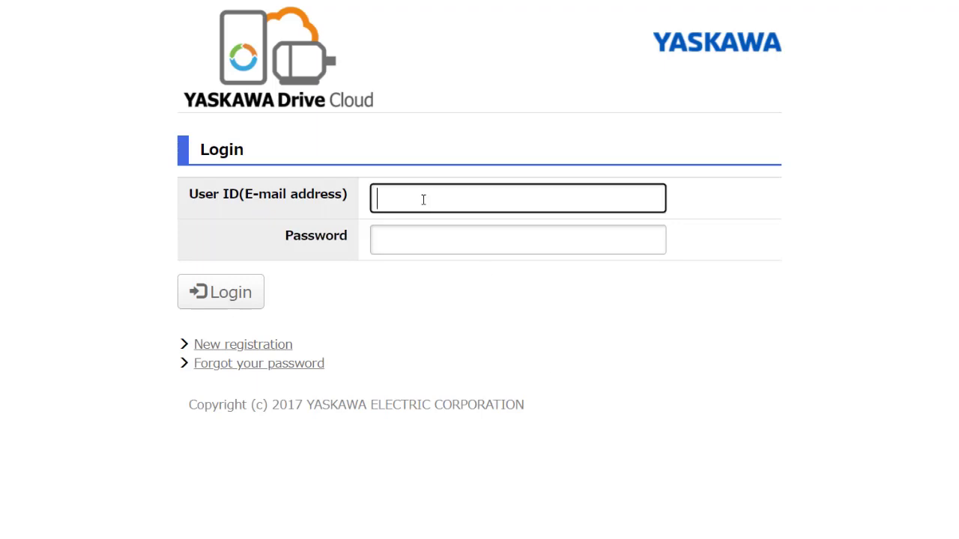
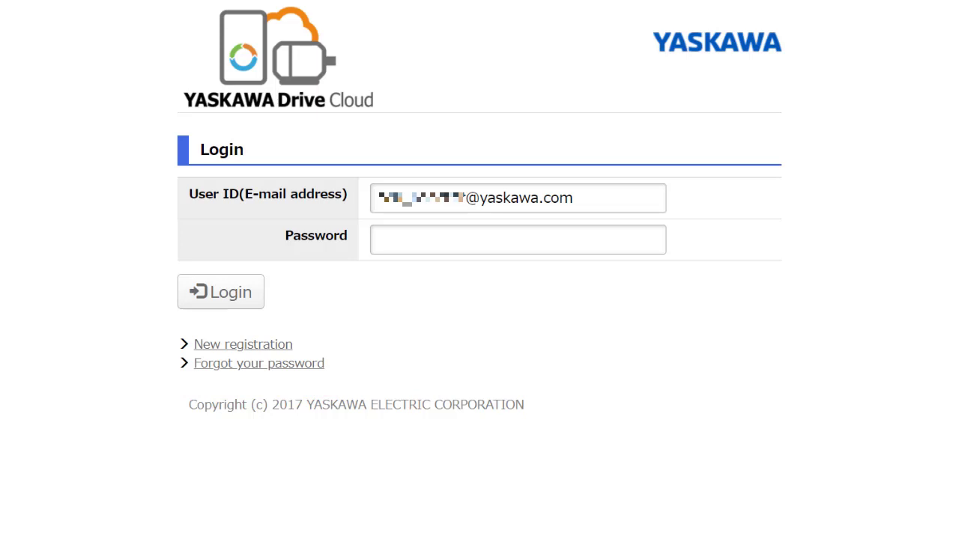
pyautogui.click(583, 247)
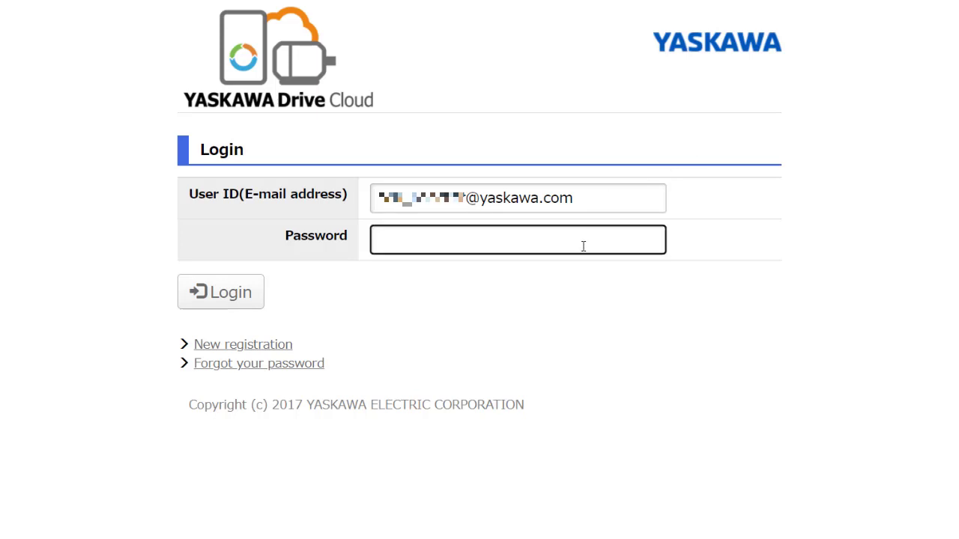
pyautogui.hotkey('ctrl', 'v')
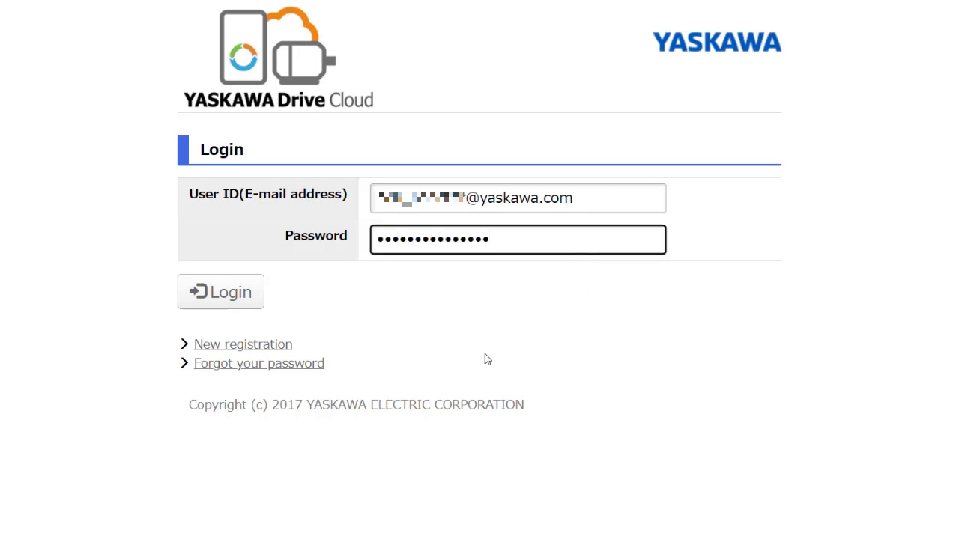
pyautogui.click(248, 302)
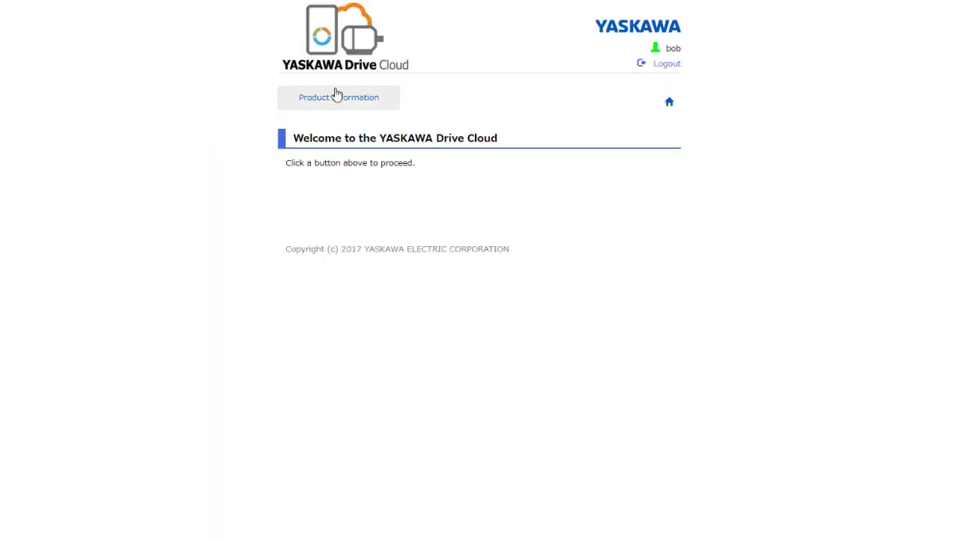
# Upload test file.YDWIProj to the FP605 drive titled Drive and apply the changes.
pyautogui.click(337, 96)
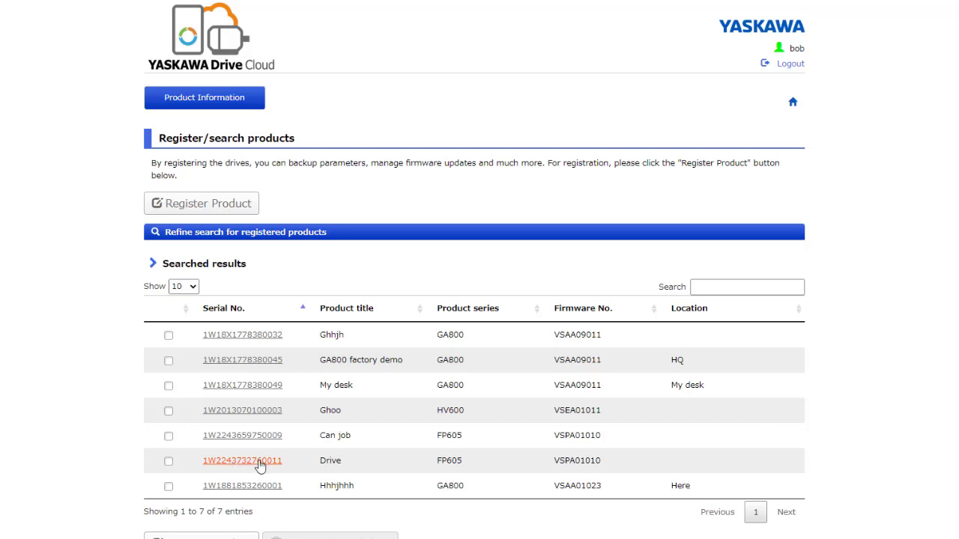
pyautogui.click(260, 466)
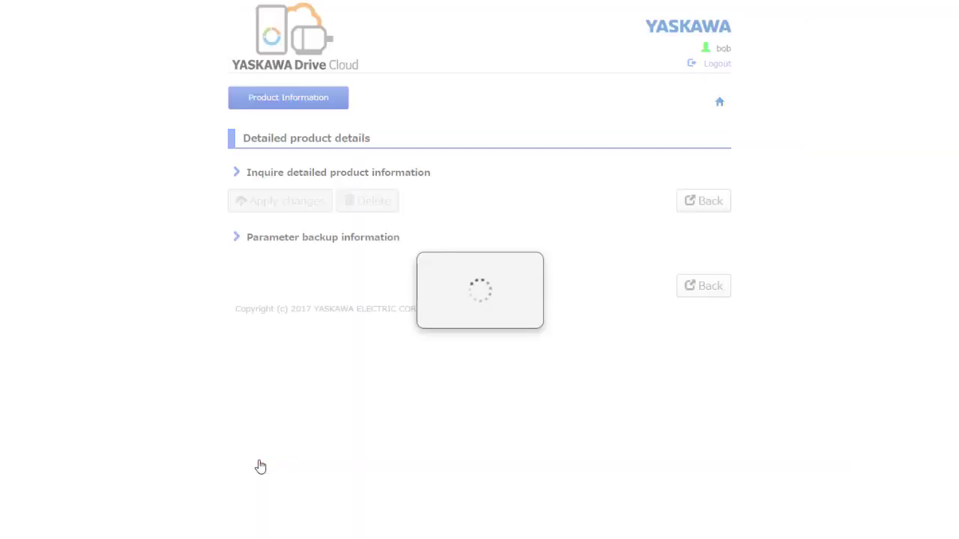
pyautogui.scroll(-3, 794, 439)
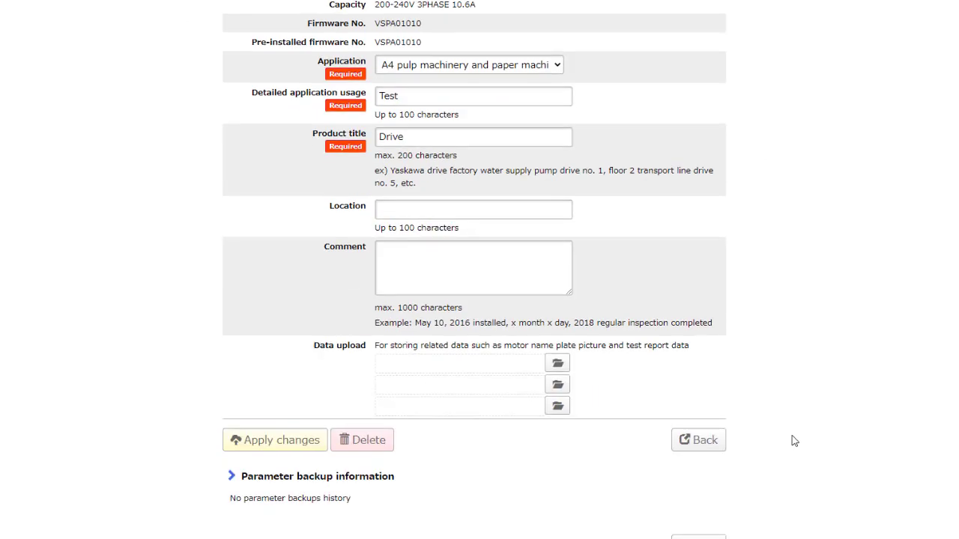
pyautogui.click(558, 366)
pyautogui.click(187, 54)
pyautogui.click(456, 294)
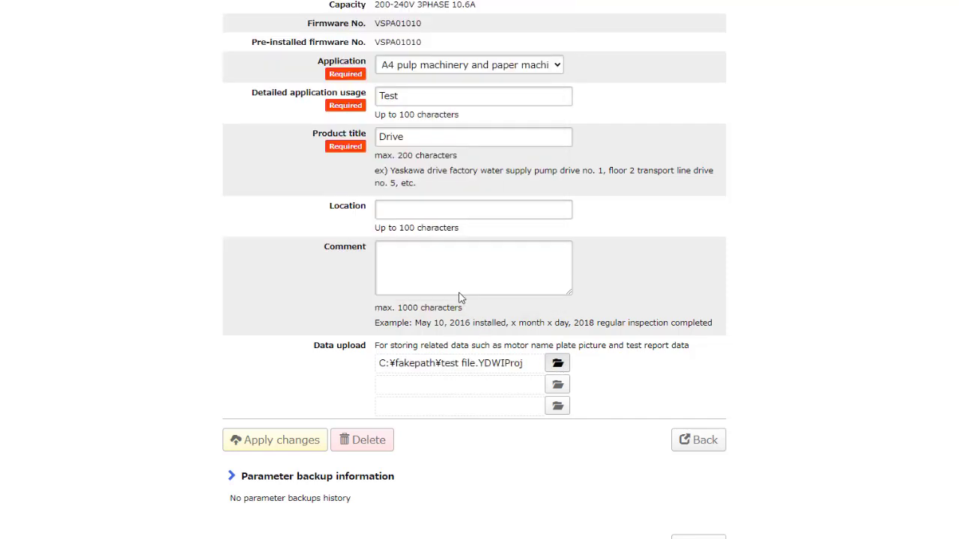
pyautogui.click(262, 447)
pyautogui.click(488, 306)
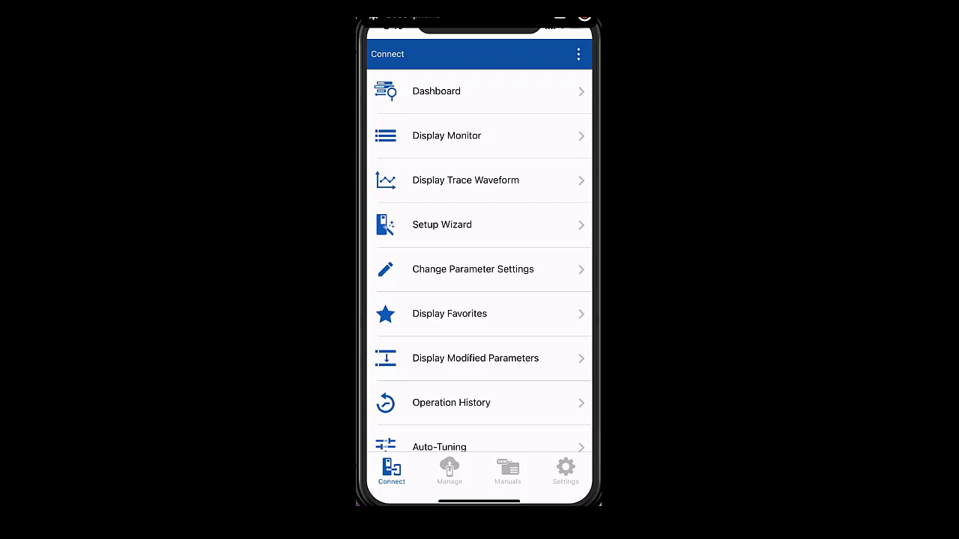
# Connect DriveWizard Mobile to the FP605 drive over Bluetooth.
pyautogui.scroll(-2, 480, 262)
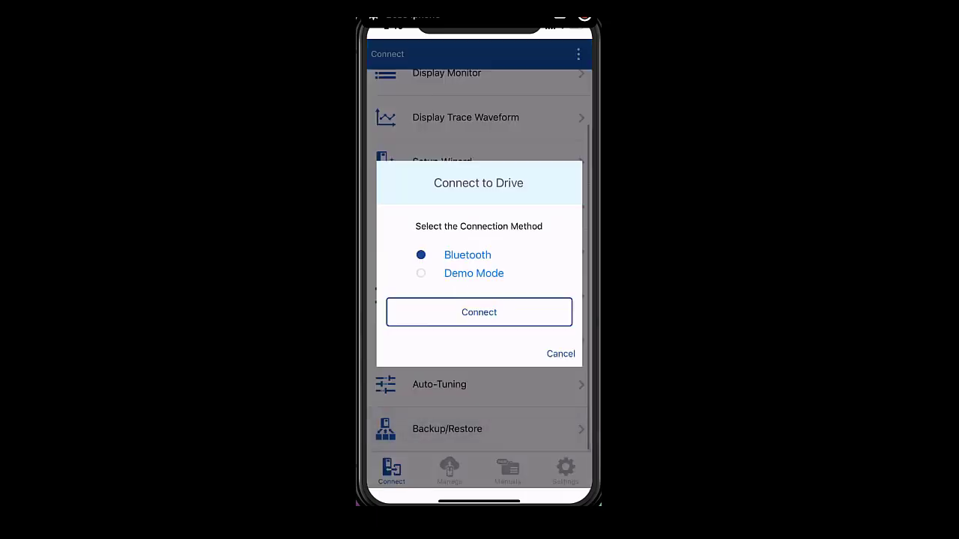
pyautogui.click(479, 313)
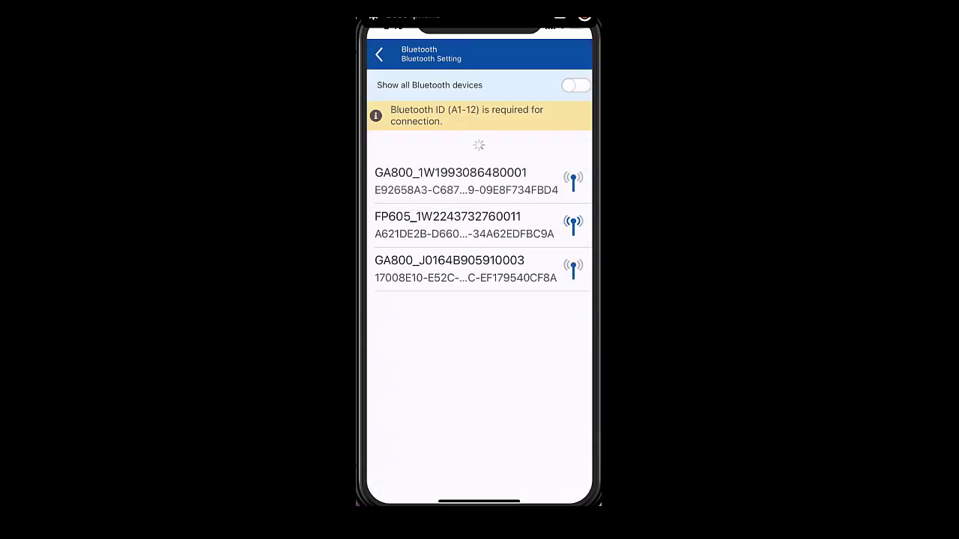
pyautogui.click(465, 225)
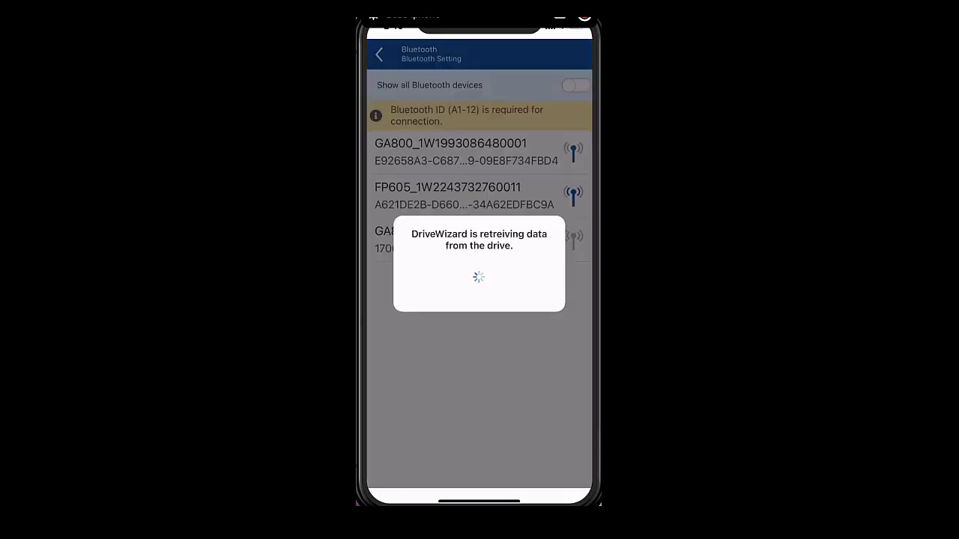
pyautogui.click(552, 390)
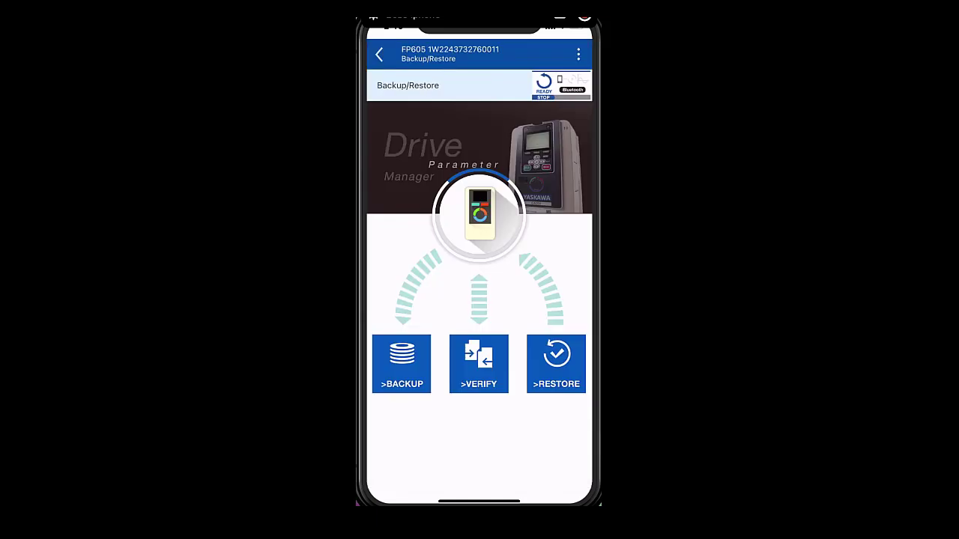
pyautogui.click(401, 364)
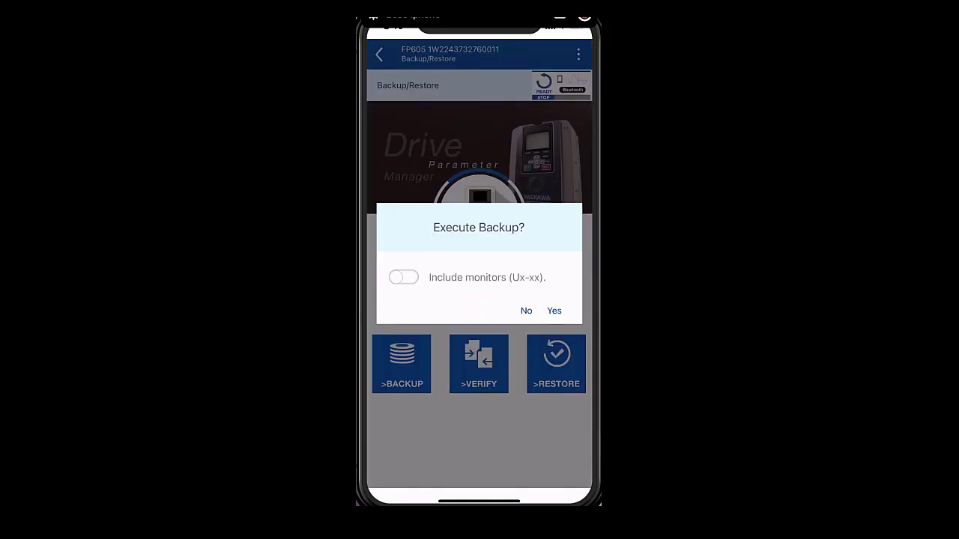
pyautogui.click(554, 310)
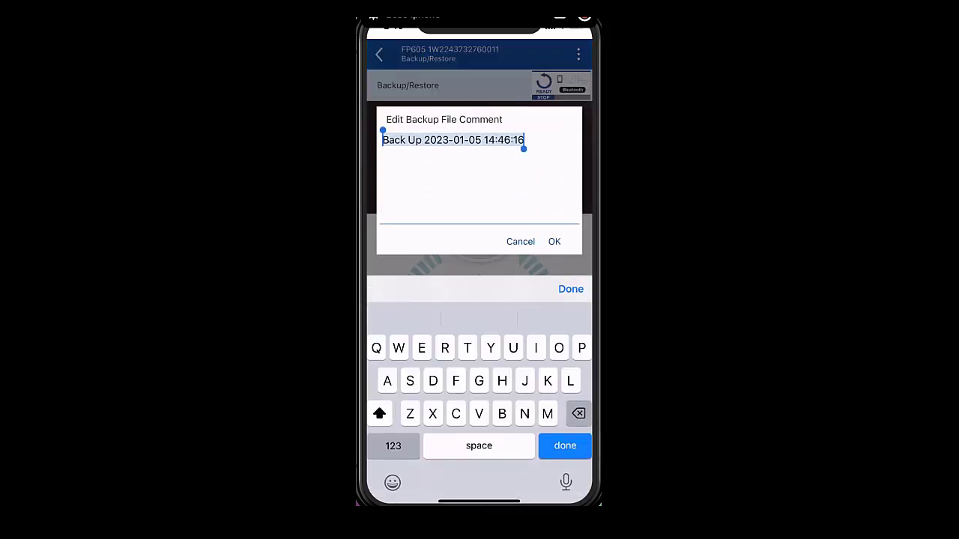
pyautogui.click(570, 289)
pyautogui.click(552, 323)
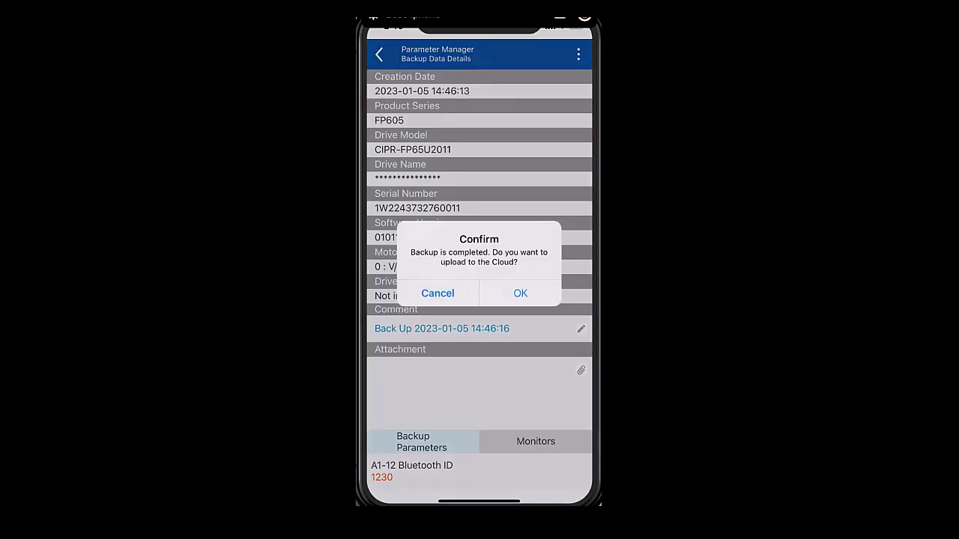
pyautogui.click(520, 293)
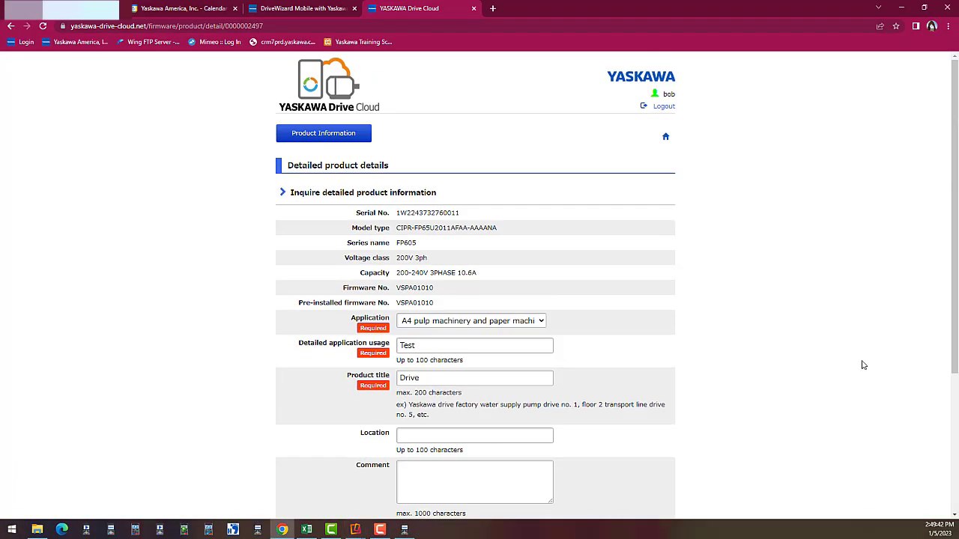
# Download the FP605 backup from the Parameter backup table as 20230106_05_47_58.dwbkp.
pyautogui.scroll(-10, 865, 364)
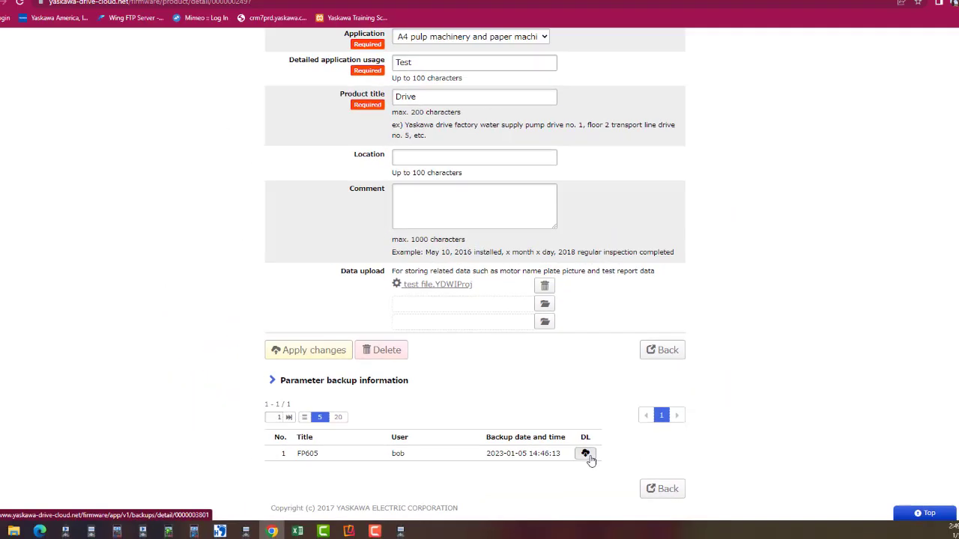
pyautogui.click(588, 456)
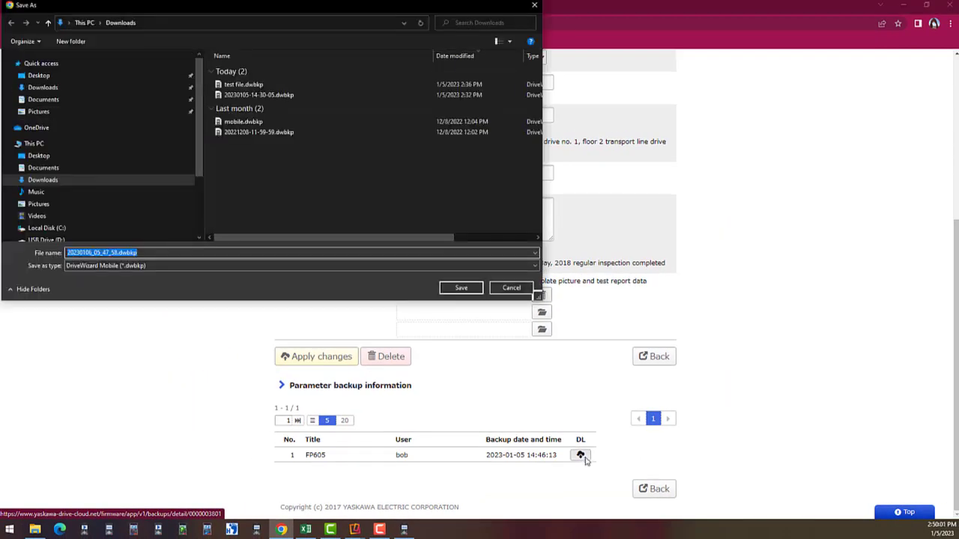
pyautogui.click(459, 289)
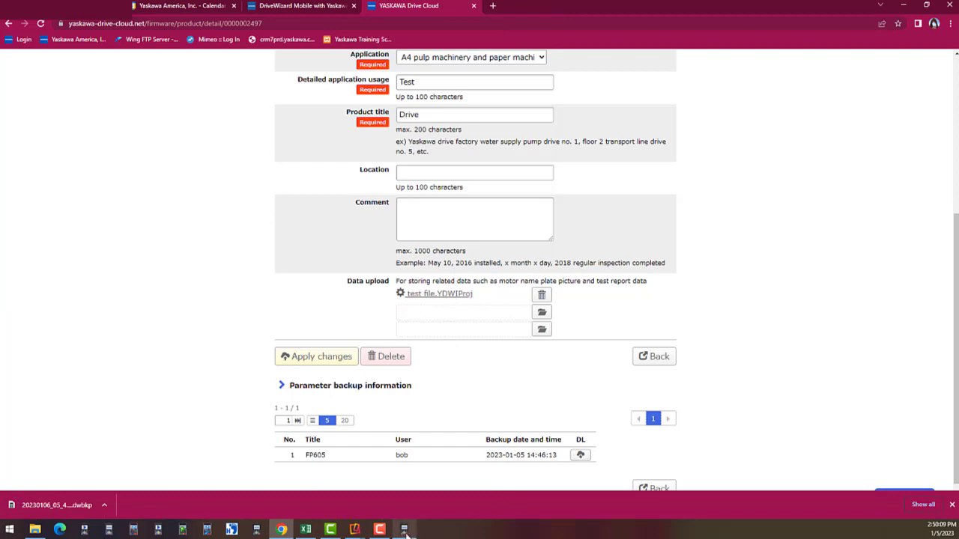
# Import the downloaded FP605 .dwbkp backup as a project and list its five modified parameters.
pyautogui.click(405, 530)
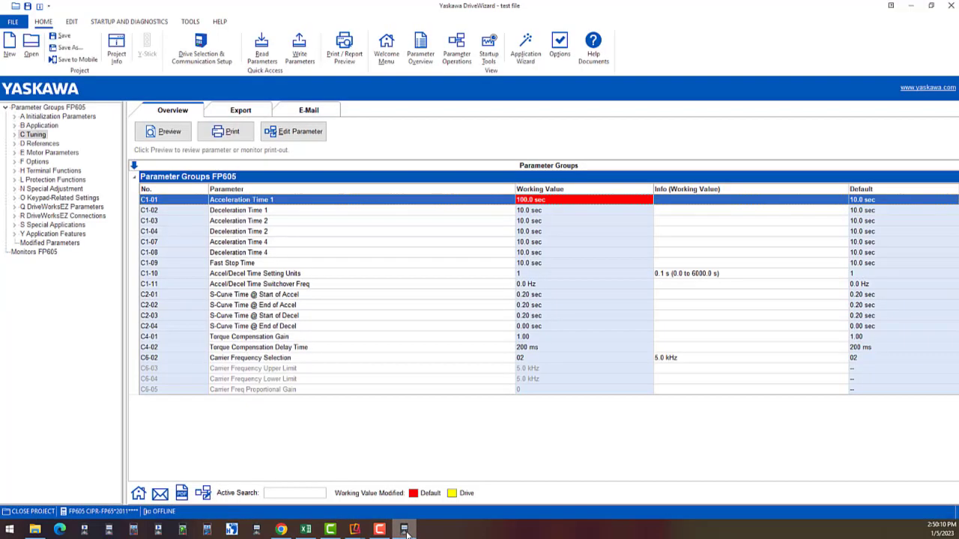
pyautogui.click(31, 47)
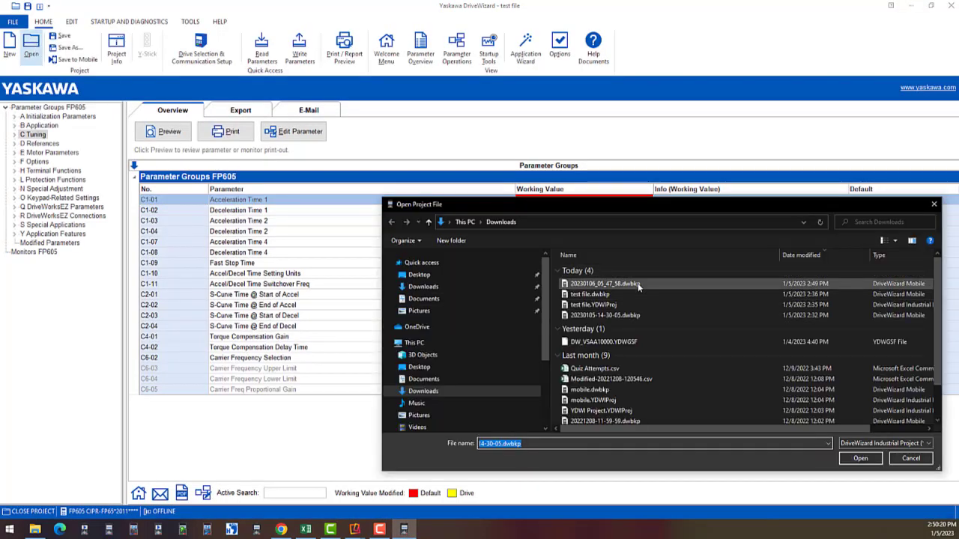
pyautogui.click(639, 285)
pyautogui.click(861, 459)
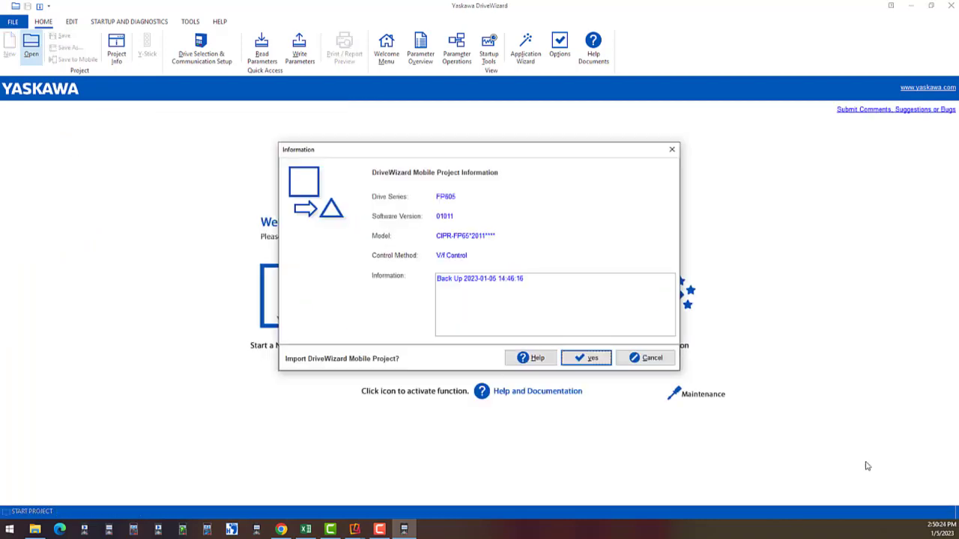
pyautogui.click(592, 360)
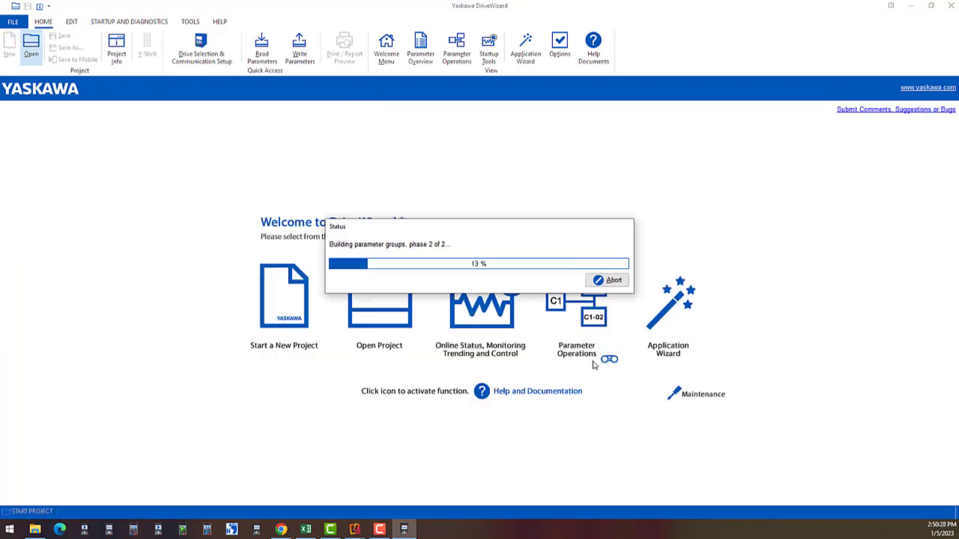
pyautogui.press('Return')
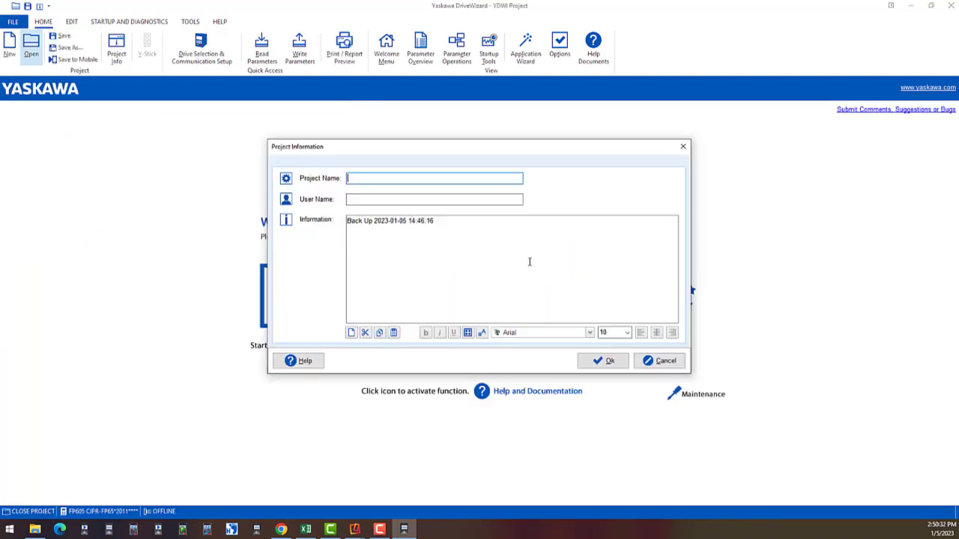
pyautogui.click(616, 363)
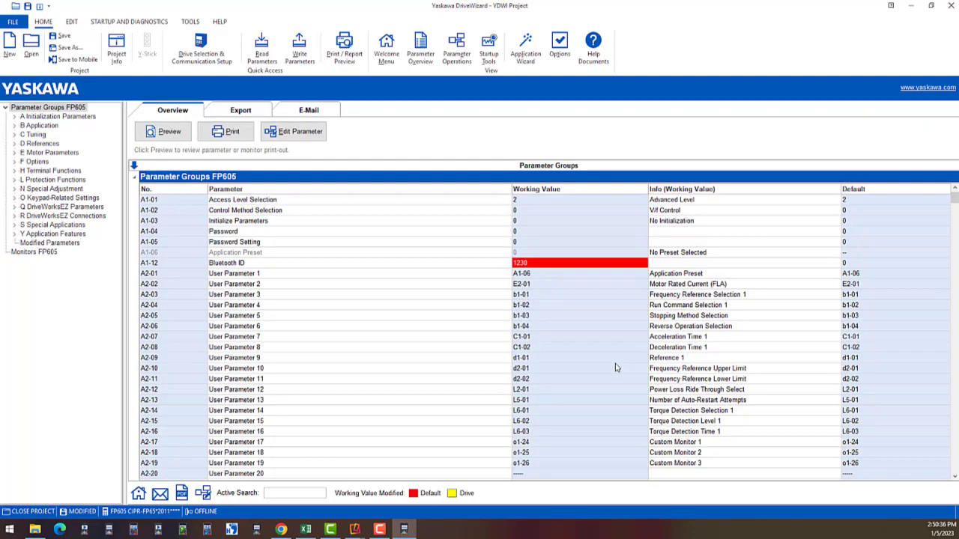
pyautogui.click(69, 245)
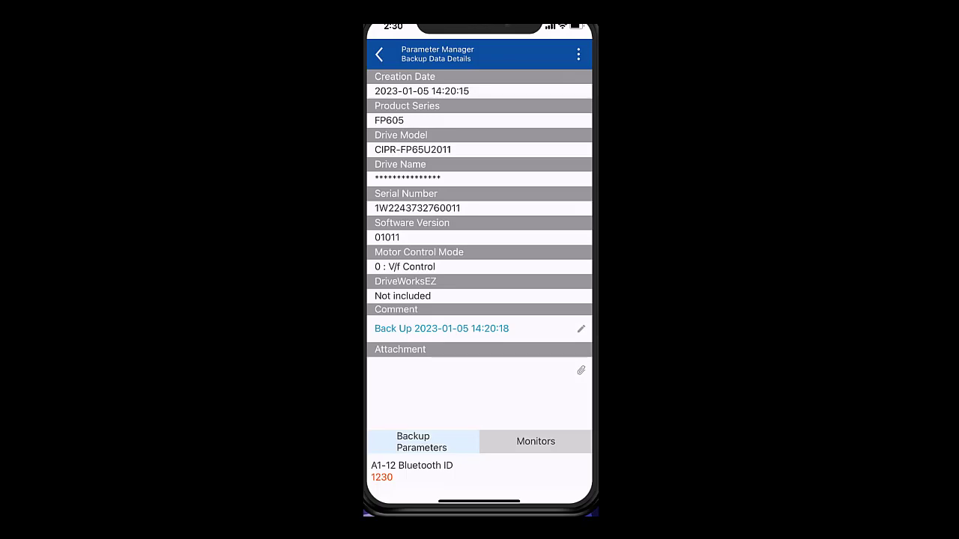
# Export the 14:20 FP605 backup through the share sheet to Gmail.
pyautogui.click(579, 54)
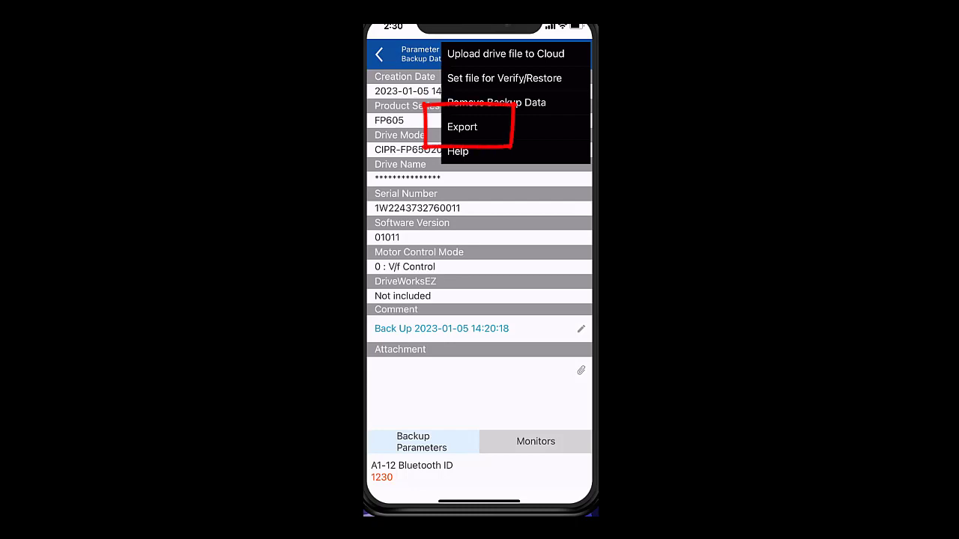
pyautogui.click(461, 127)
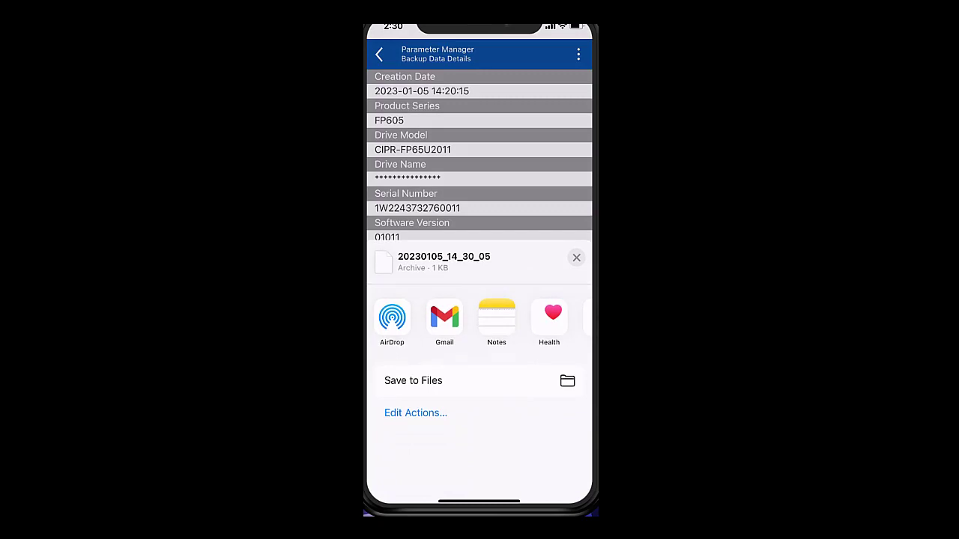
pyautogui.click(444, 318)
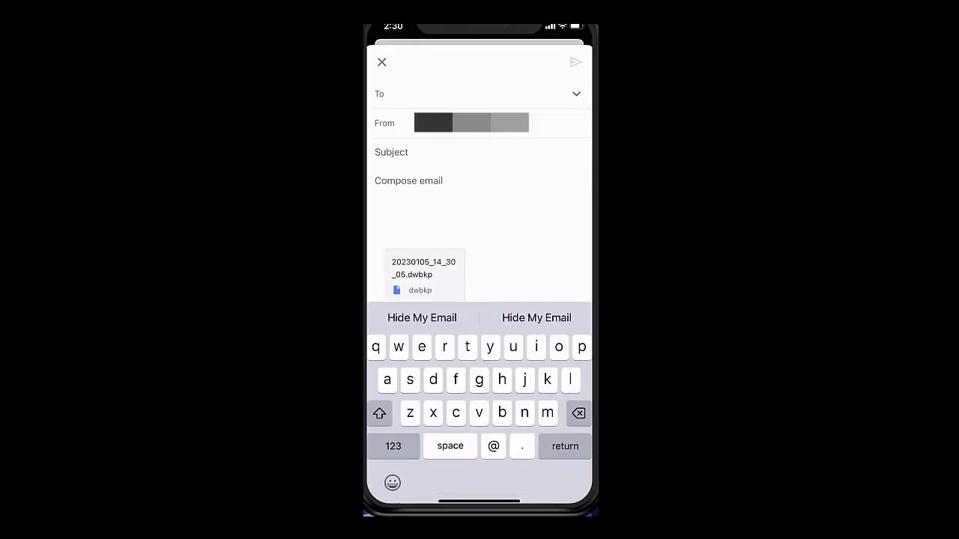
# Address the draft to the suggested contact and enter the subject 'Test file'.
pyautogui.write('bob')
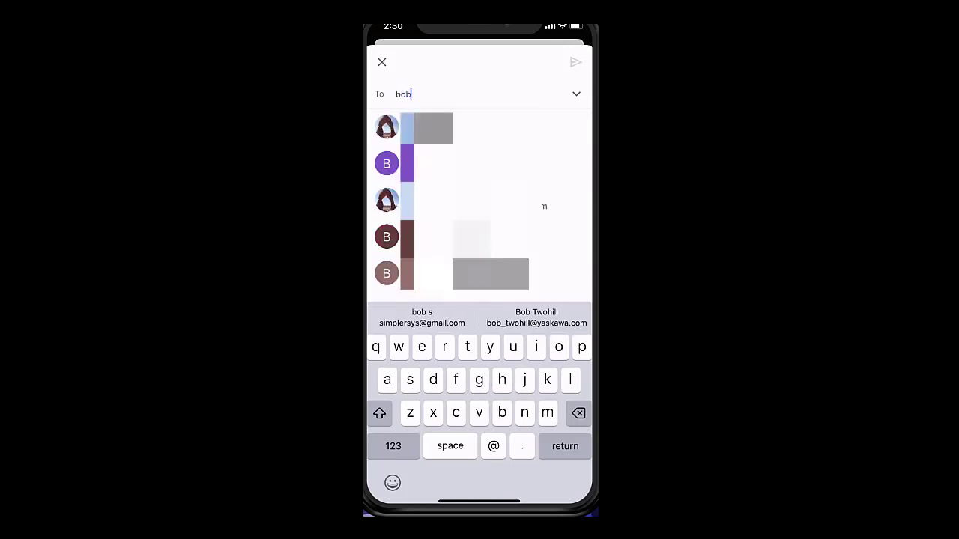
pyautogui.click(449, 127)
pyautogui.click(391, 152)
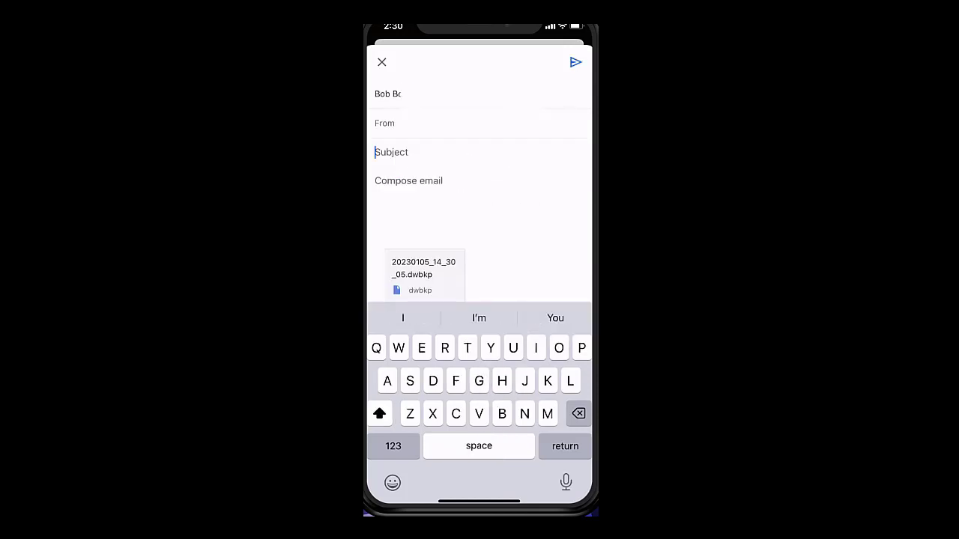
pyautogui.write('Test')
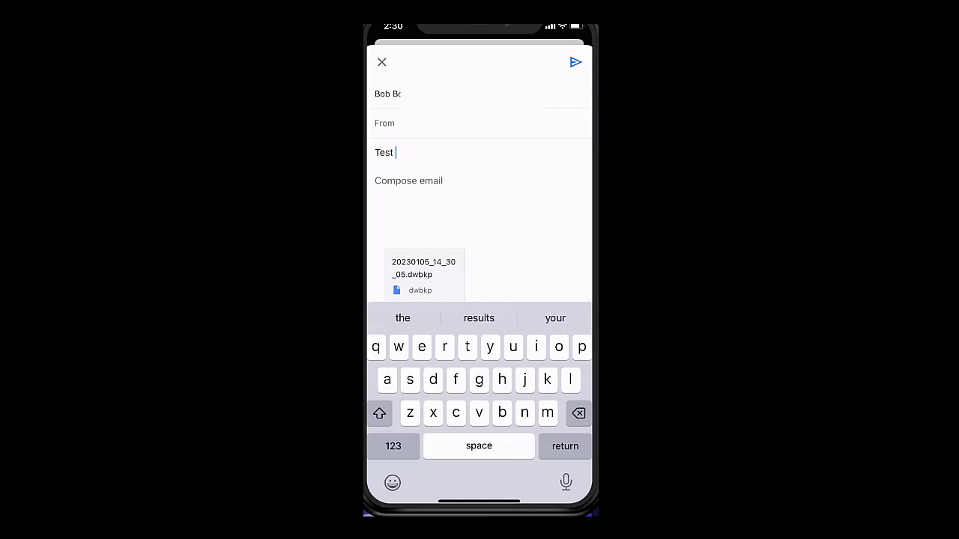
pyautogui.write(' fil')
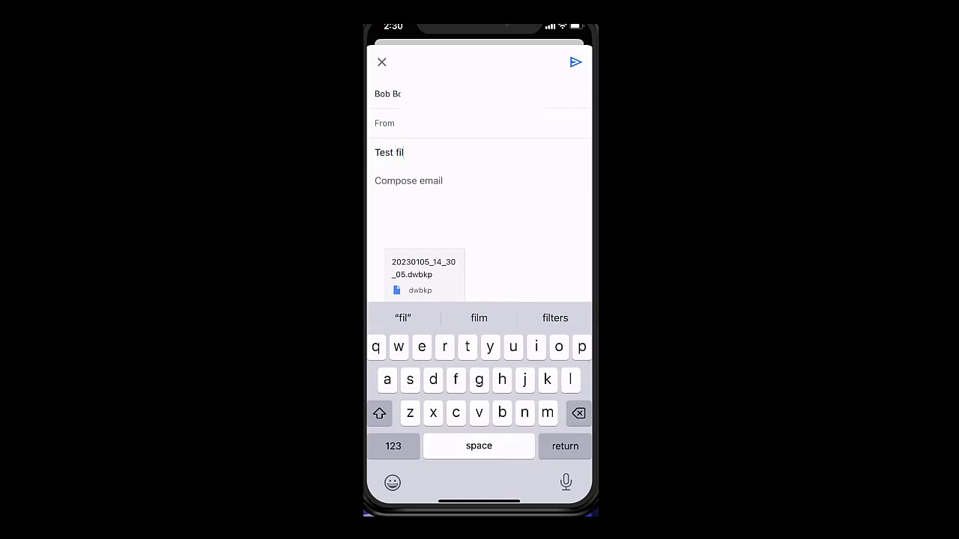
pyautogui.write('e')
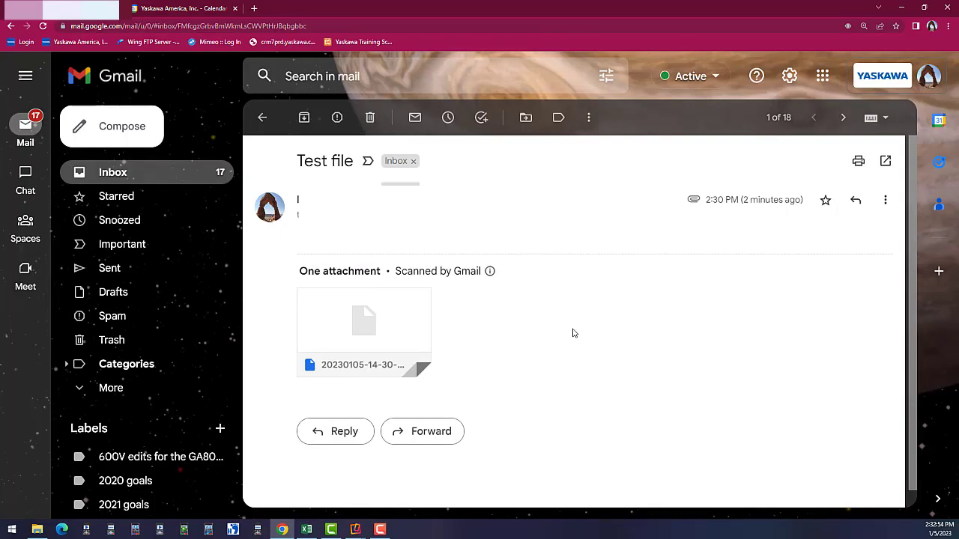
pyautogui.moveTo(374, 330)
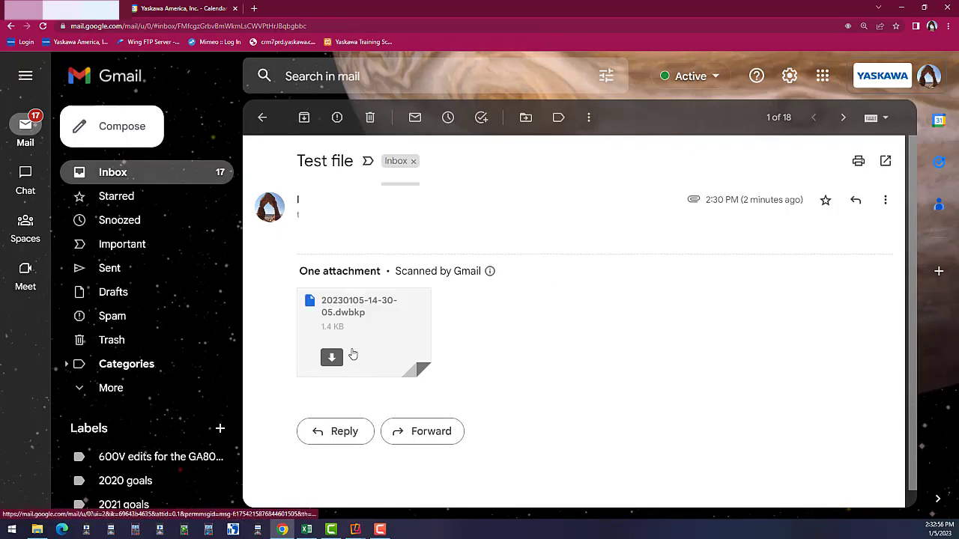
pyautogui.click(332, 359)
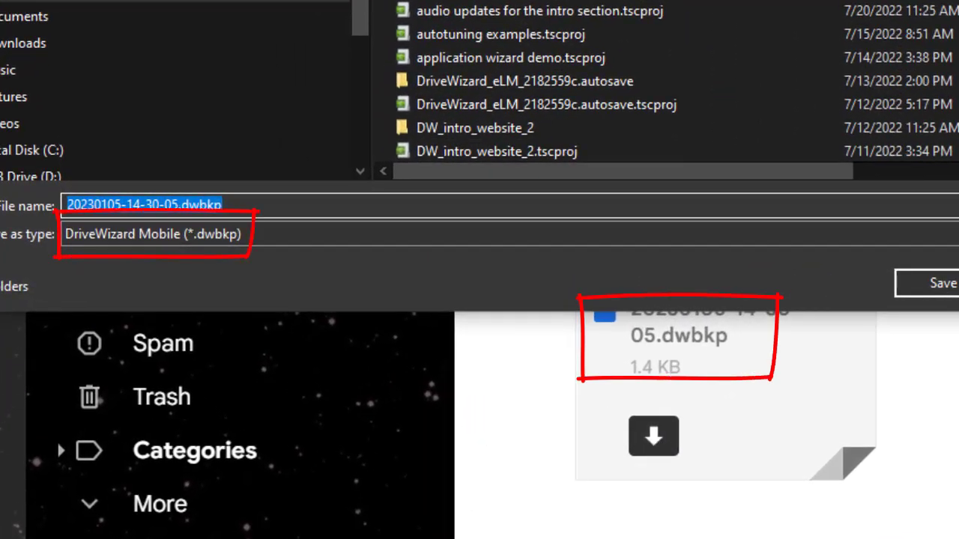
pyautogui.press('Return')
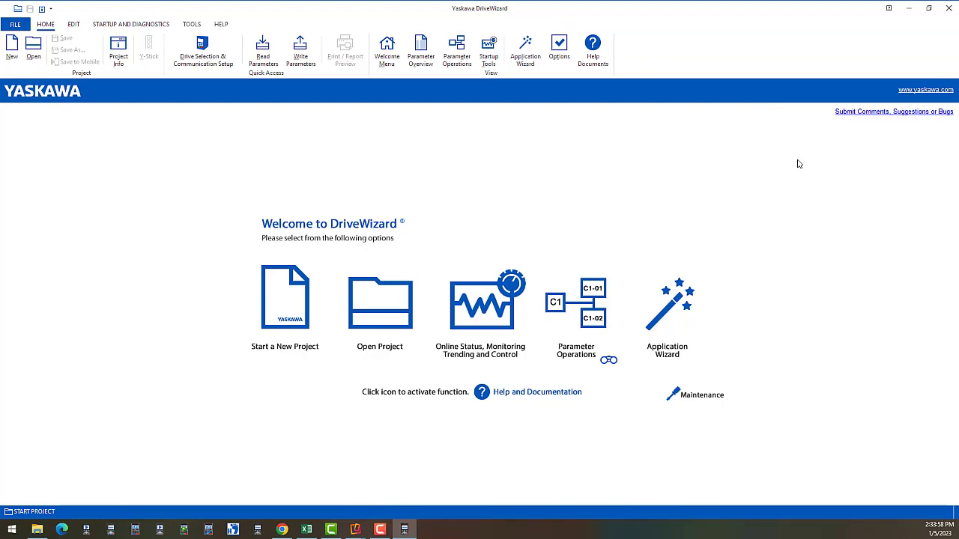
pyautogui.click(421, 54)
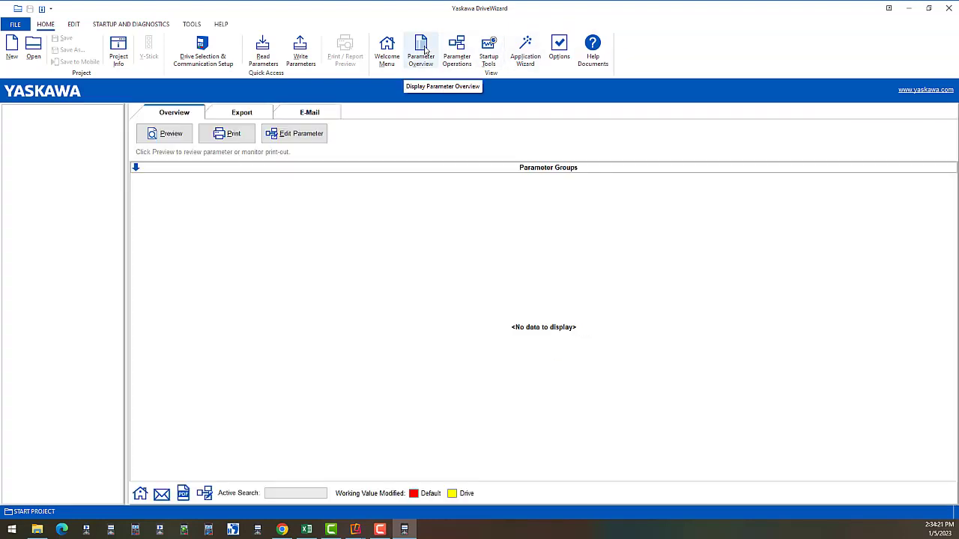
pyautogui.click(35, 50)
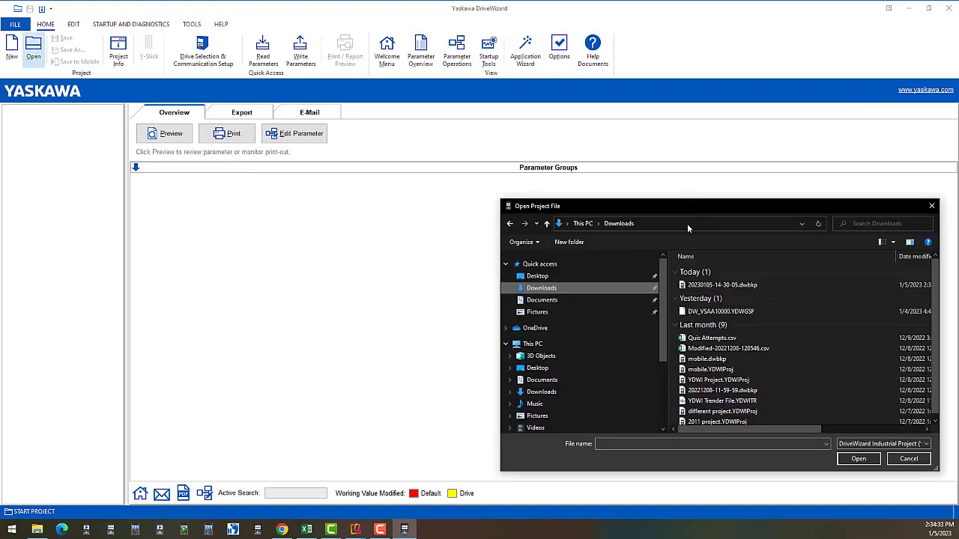
pyautogui.click(719, 287)
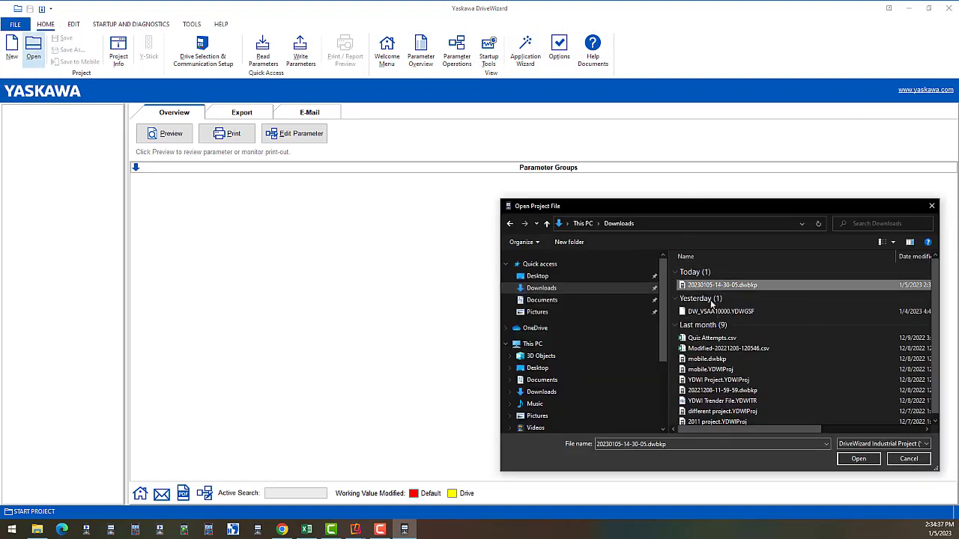
pyautogui.click(855, 461)
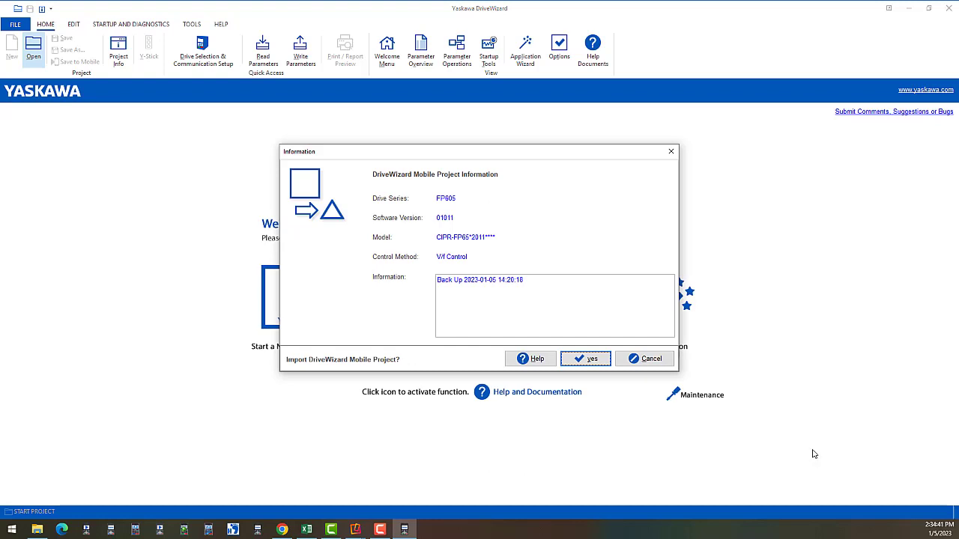
pyautogui.click(587, 359)
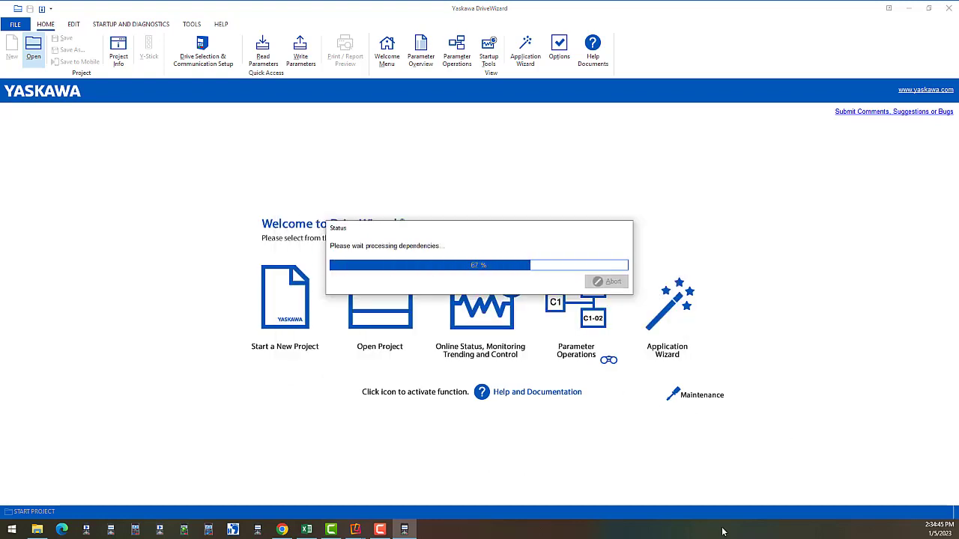
pyautogui.click(543, 267)
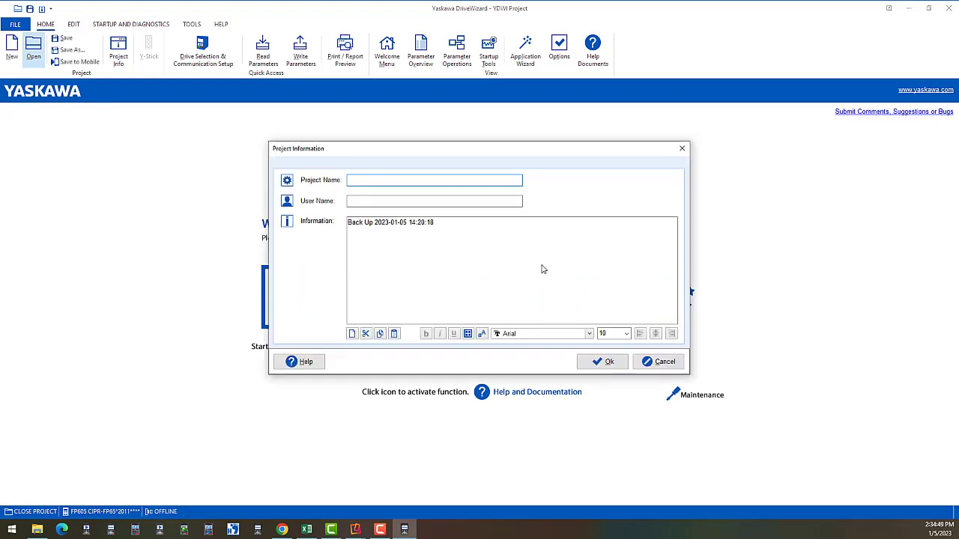
# Change C1-01 Acceleration Time 1 from 10.0 to 100.0 sec and save the working value.
pyautogui.click(604, 361)
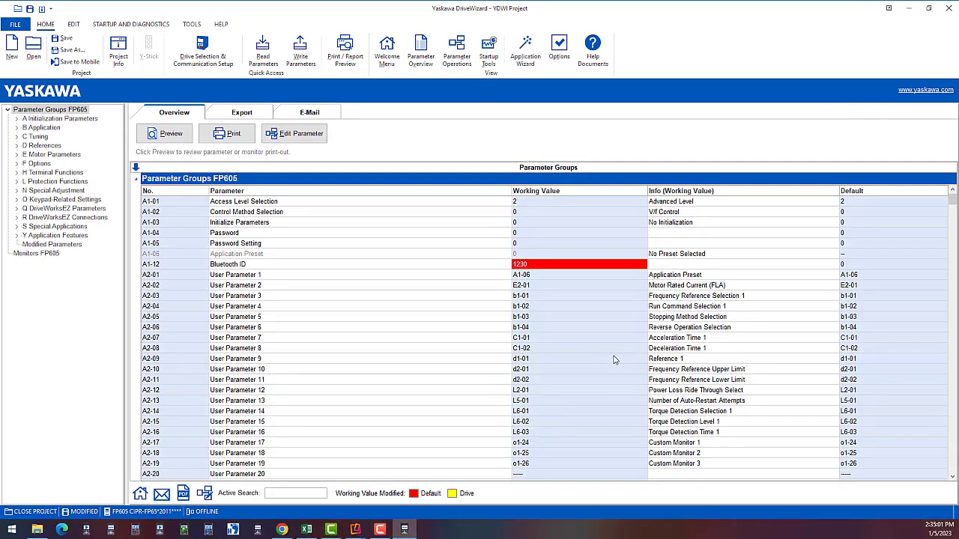
pyautogui.click(43, 137)
pyautogui.doubleClick(535, 203)
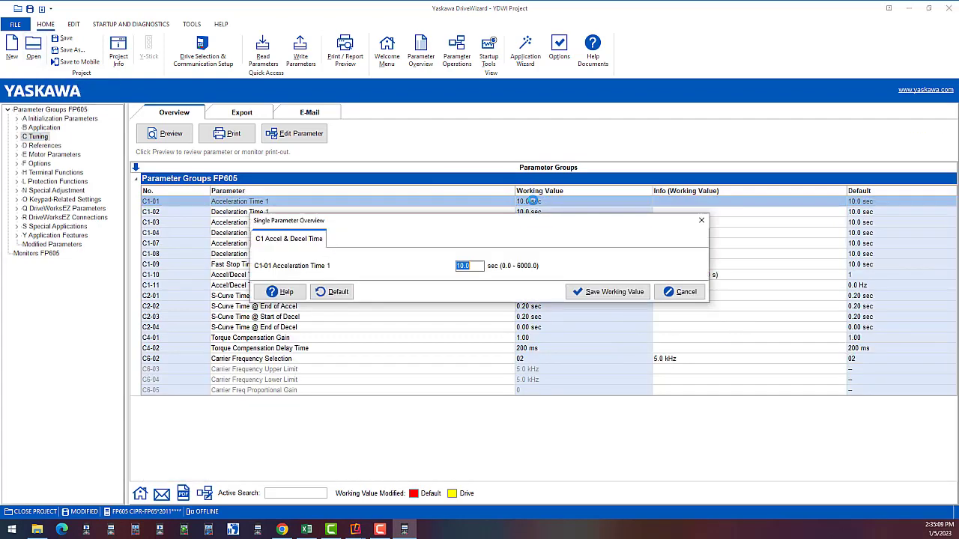
pyautogui.write('100.0')
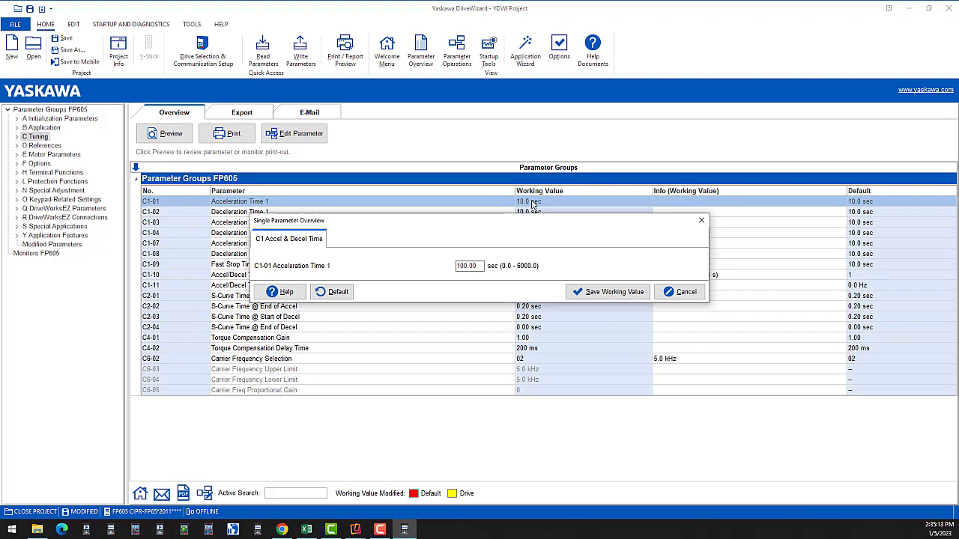
pyautogui.click(601, 292)
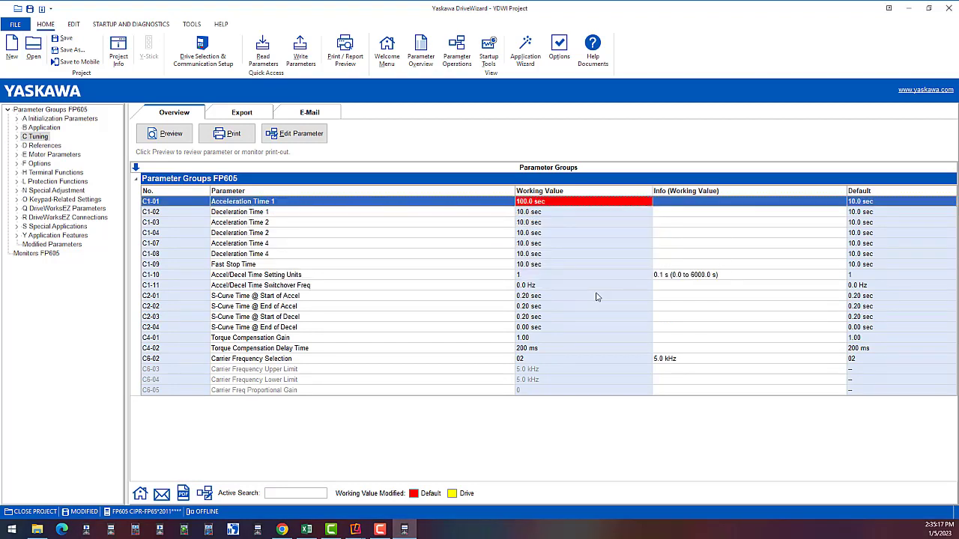
# Save the edited project as a DriveWizard project named 'test file'.
pyautogui.click(72, 51)
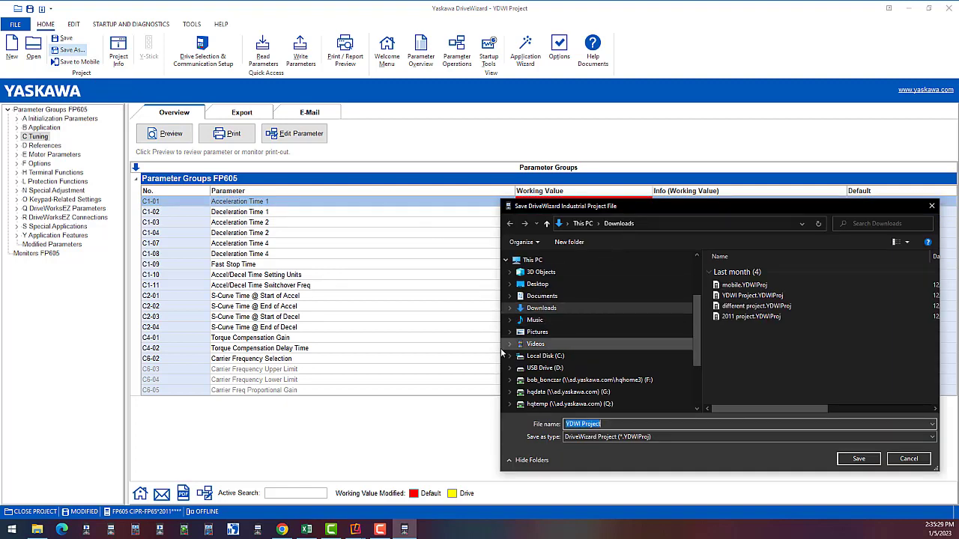
pyautogui.moveTo(501, 338); pyautogui.dragTo(383, 338)
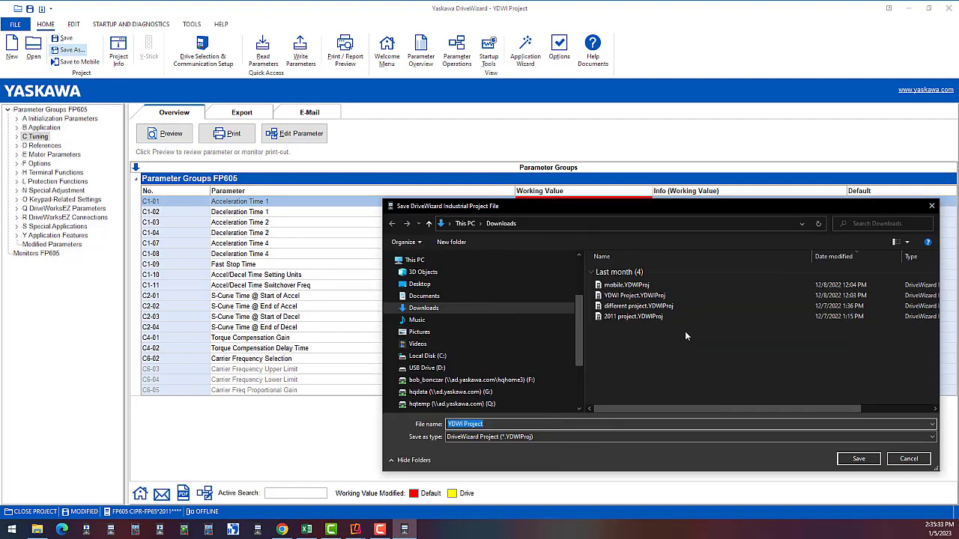
pyautogui.write('test file')
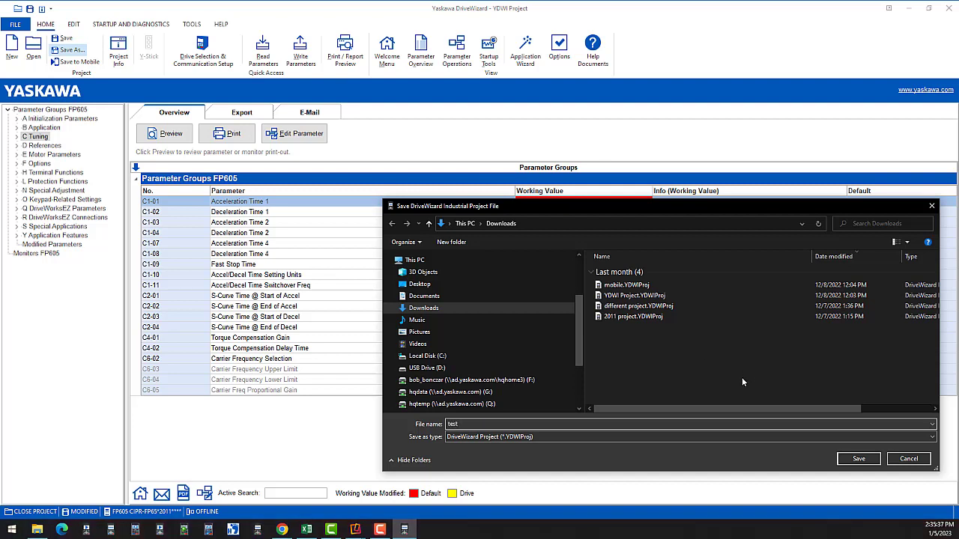
pyautogui.click(859, 459)
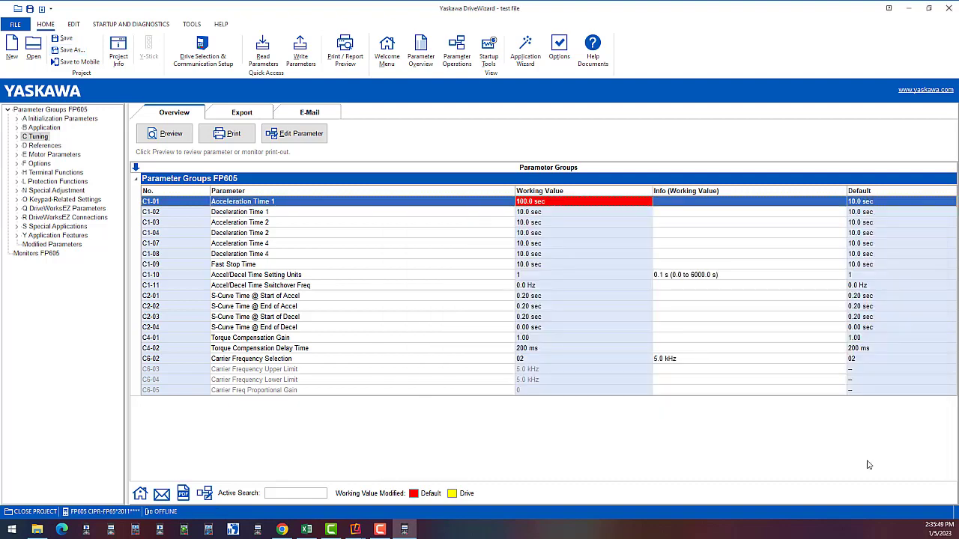
# Save another copy named 'test file' in DriveWizard Mobile (*.dwbkp) format.
pyautogui.click(71, 50)
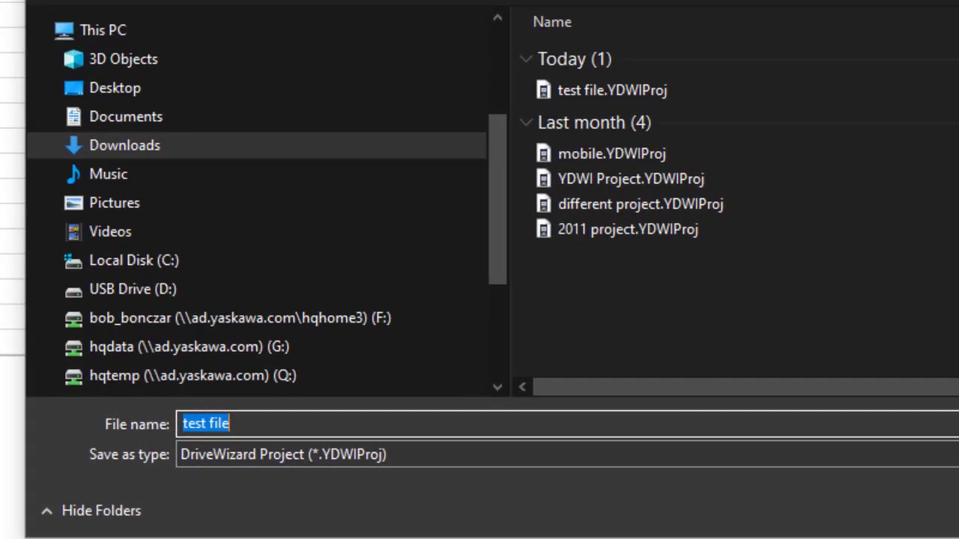
pyautogui.click(633, 88)
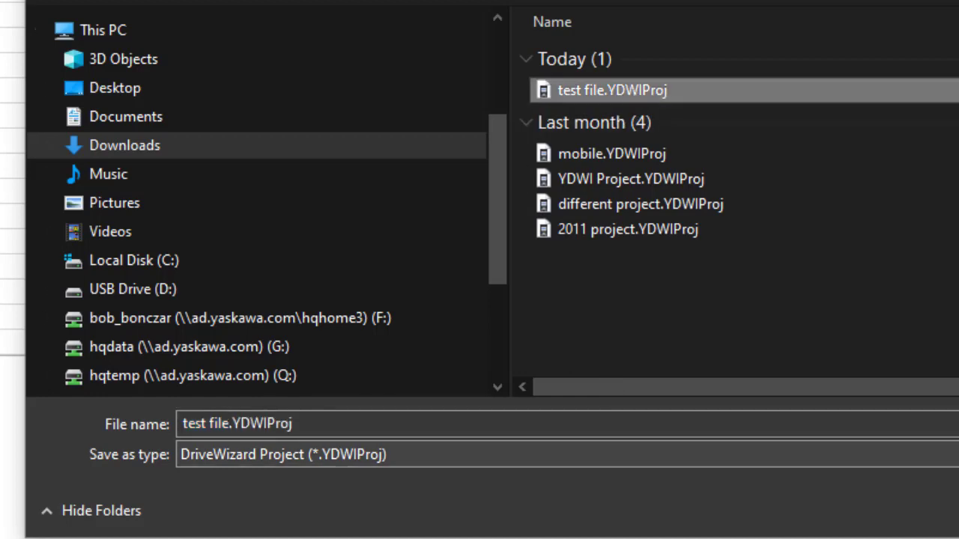
pyautogui.click(730, 455)
pyautogui.click(672, 497)
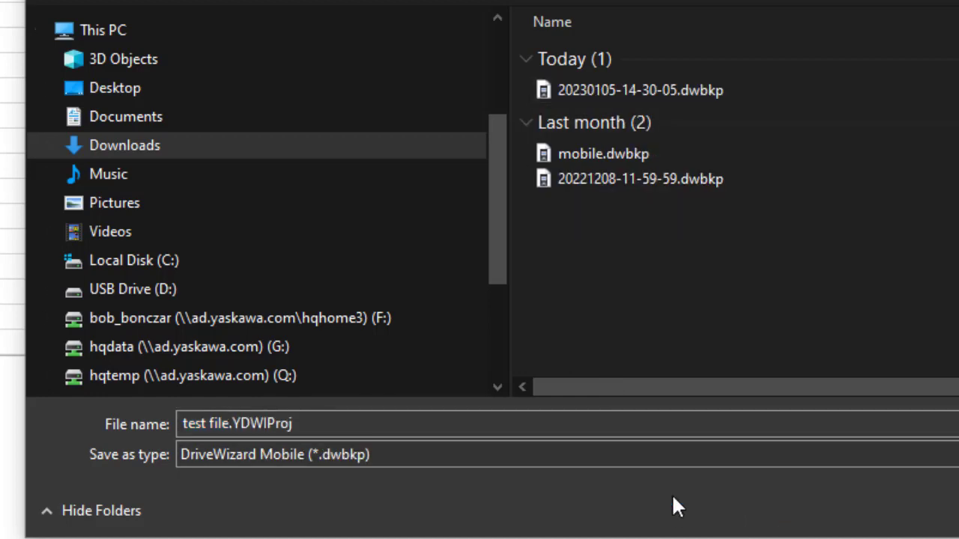
pyautogui.click(348, 424)
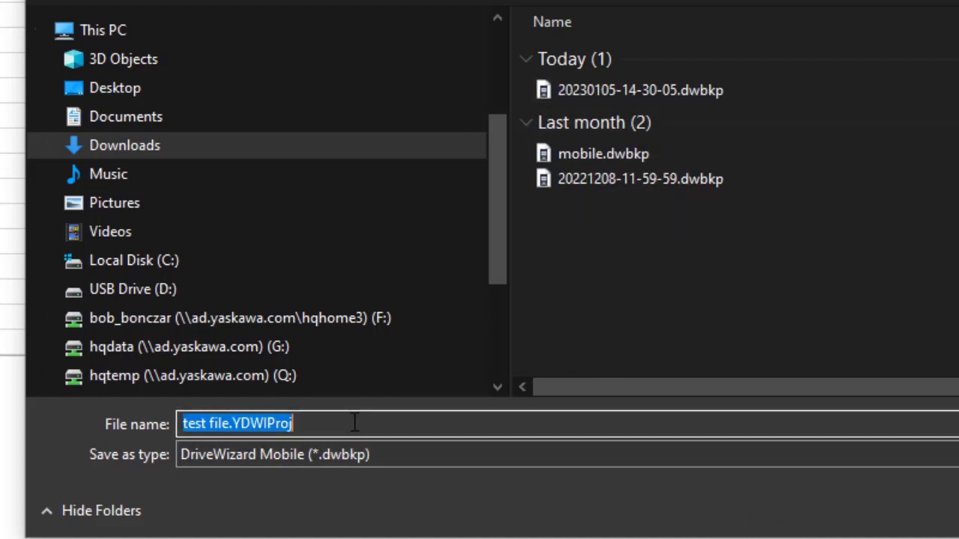
pyautogui.click(348, 424)
pyautogui.press('BackSpace')
pyautogui.press('BackSpace')
pyautogui.press('BackSpace')
pyautogui.press('BackSpace')
pyautogui.press('BackSpace')
pyautogui.press('BackSpace')
pyautogui.press('BackSpace')
pyautogui.press('BackSpace')
pyautogui.press('BackSpace')
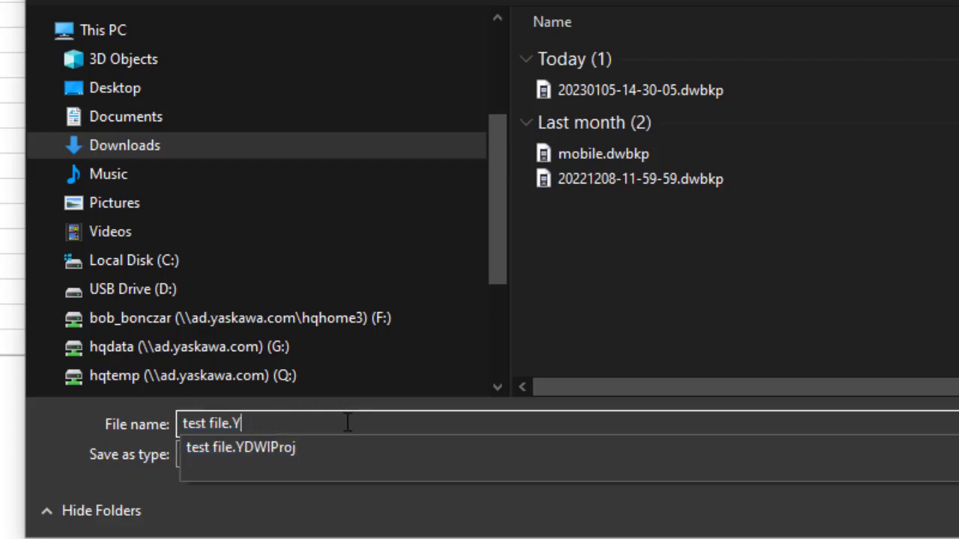
pyautogui.press('Escape')
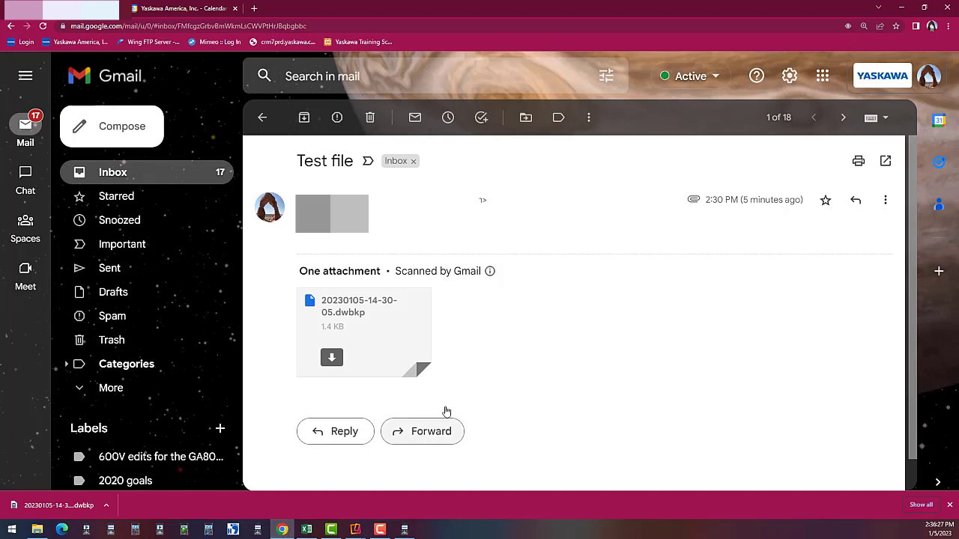
# Reply to the Test file message with test file.dwbkp from Downloads attached, and send it.
pyautogui.click(855, 203)
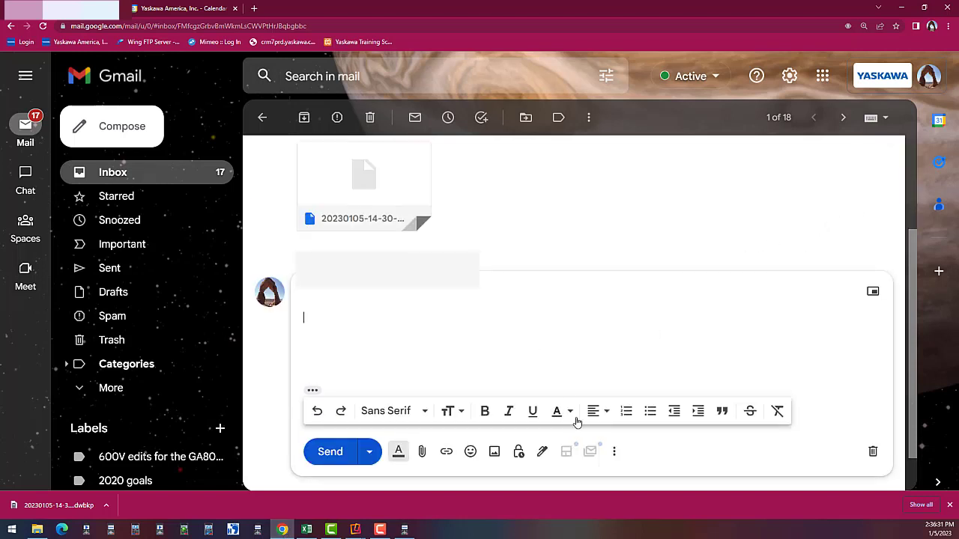
pyautogui.click(423, 452)
pyautogui.click(102, 88)
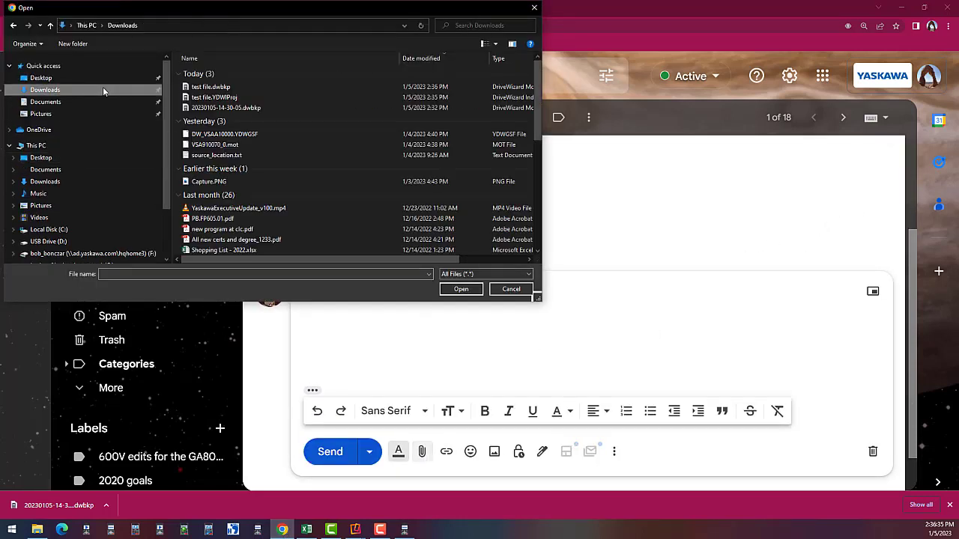
pyautogui.click(222, 90)
pyautogui.click(466, 289)
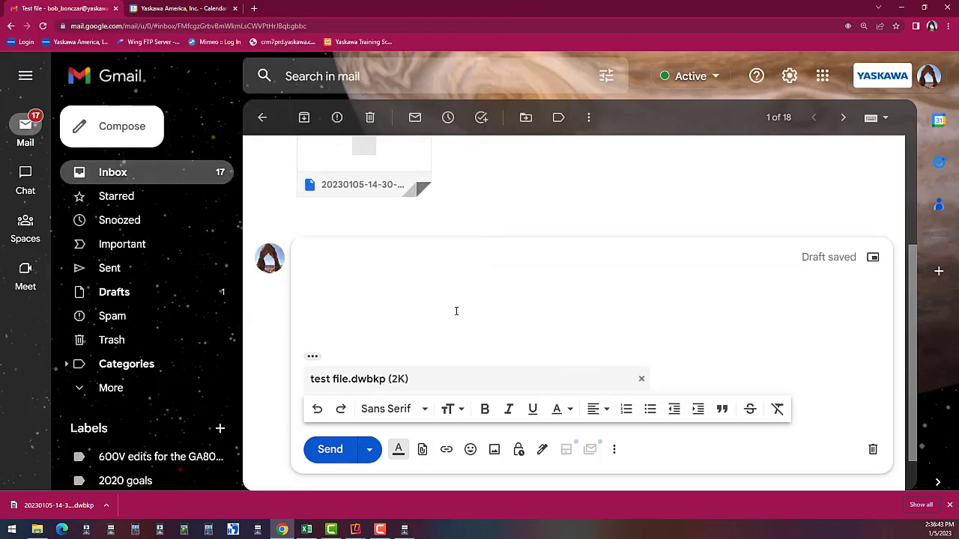
pyautogui.click(329, 449)
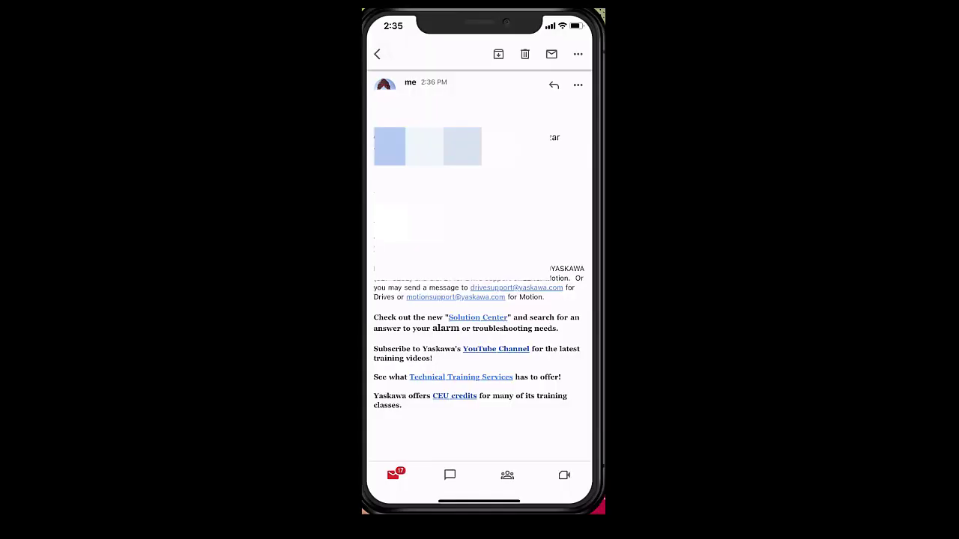
# Open the test file.dwbkp attachment on the phone and share it to DriveWizard.
pyautogui.scroll(-5, 480, 270)
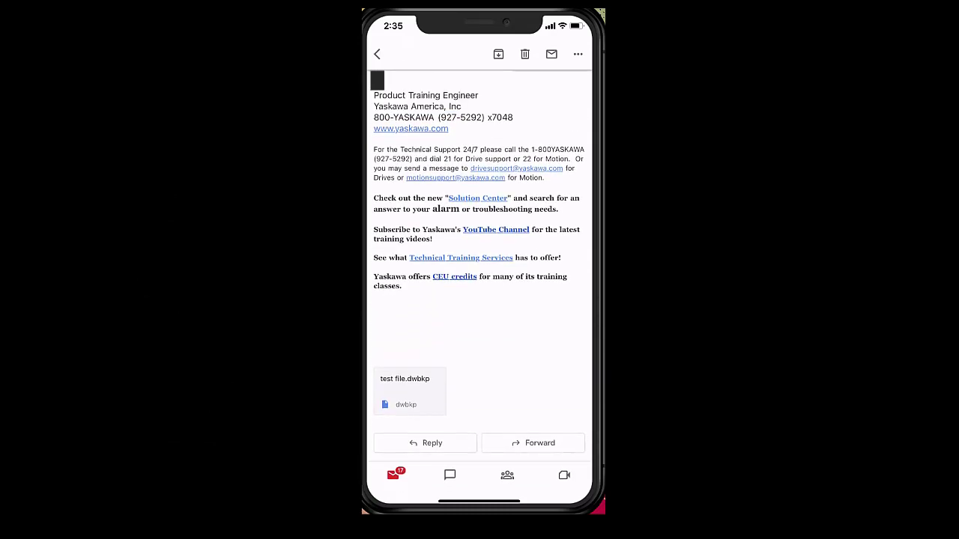
pyautogui.click(409, 390)
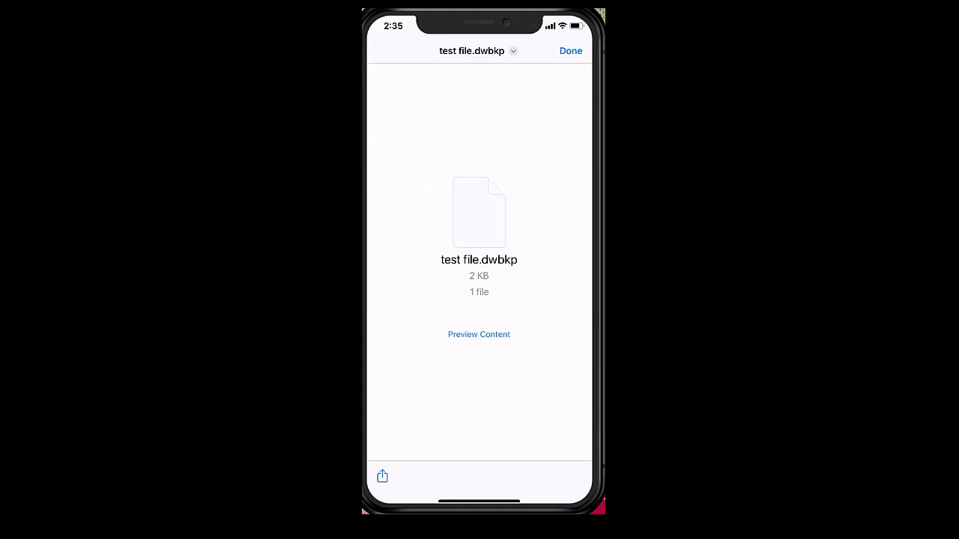
pyautogui.click(382, 476)
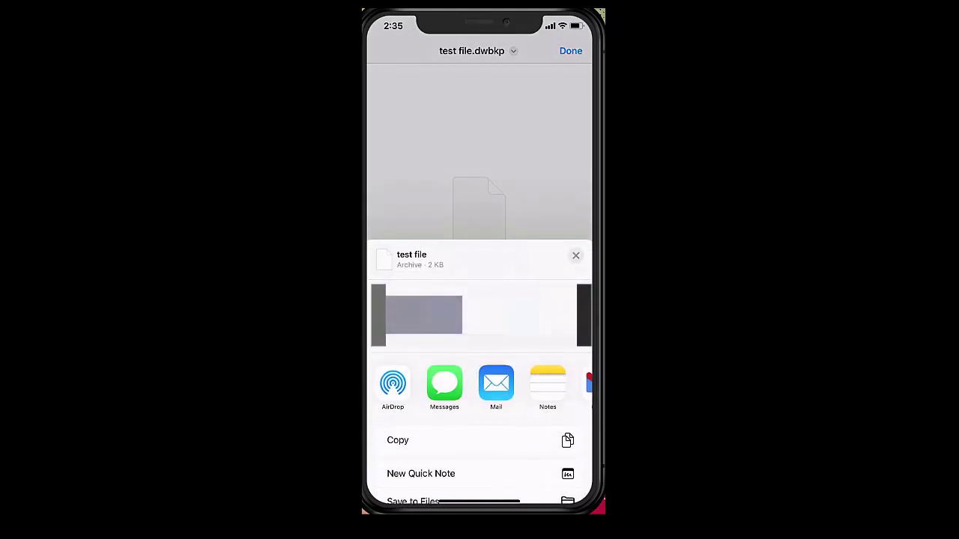
pyautogui.hscroll(5, 479, 383)
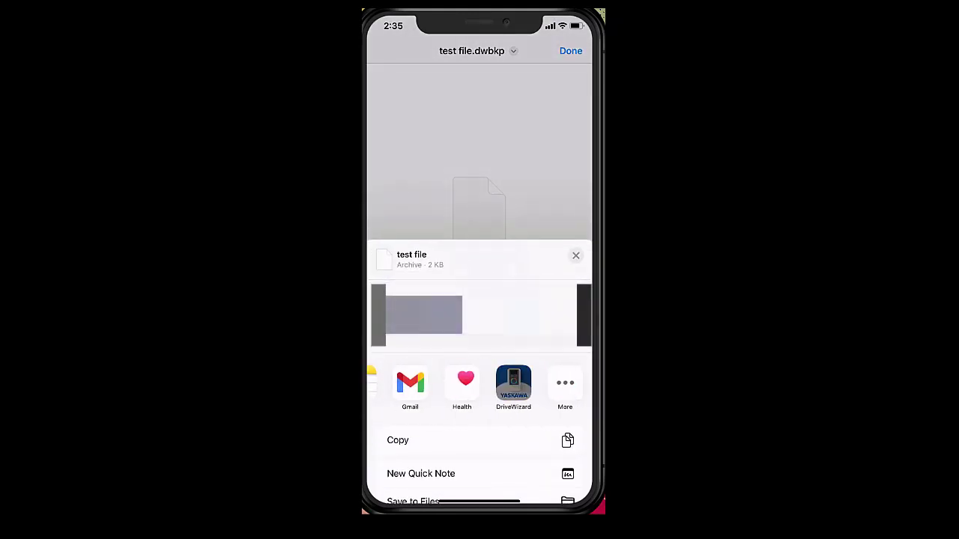
pyautogui.click(514, 383)
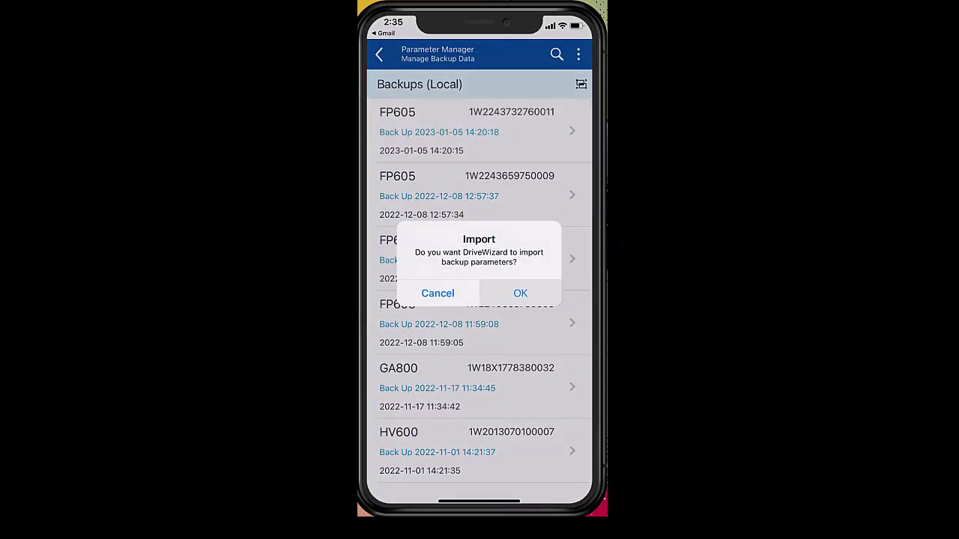
# Confirm the import and review the new FP605 backup's details, including C1-01 at 100.0 sec.
pyautogui.click(520, 293)
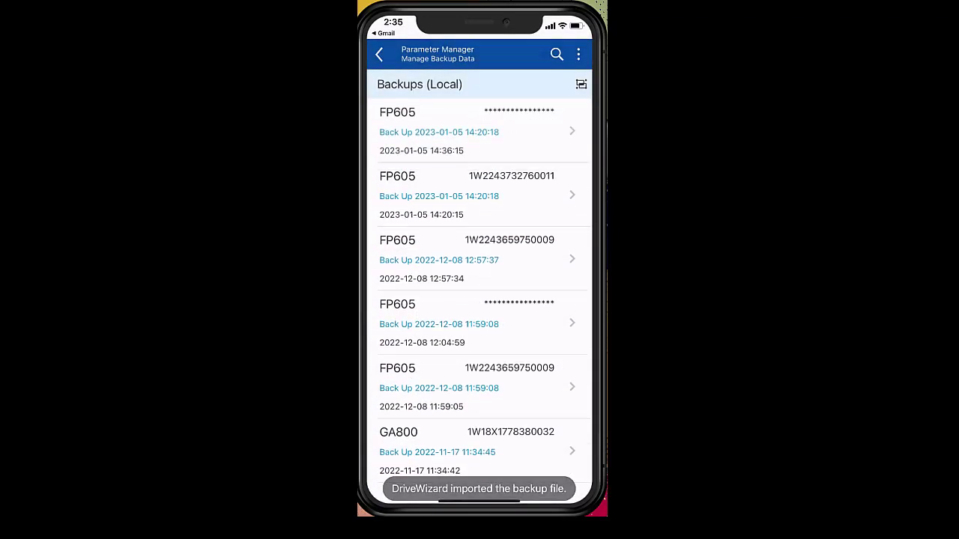
pyautogui.click(472, 132)
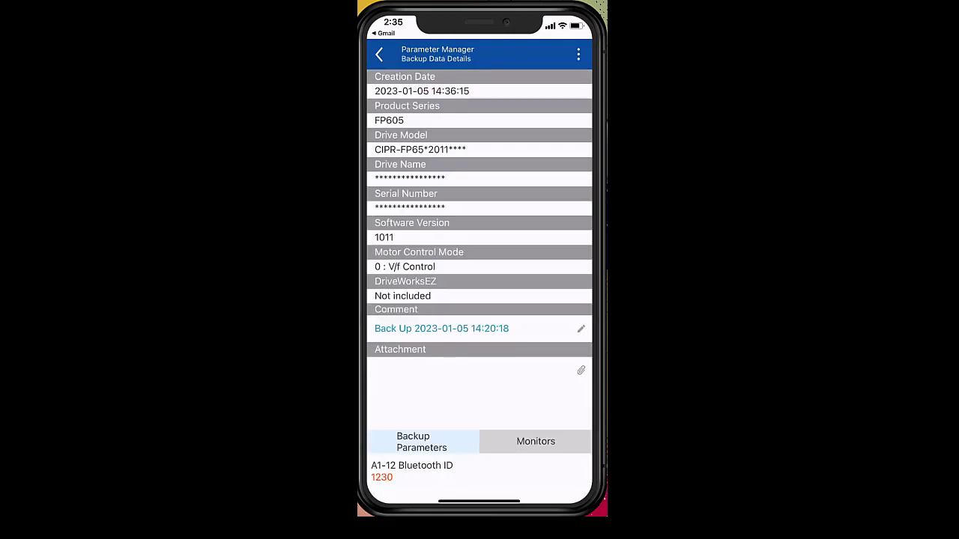
pyautogui.scroll(-5, 480, 284)
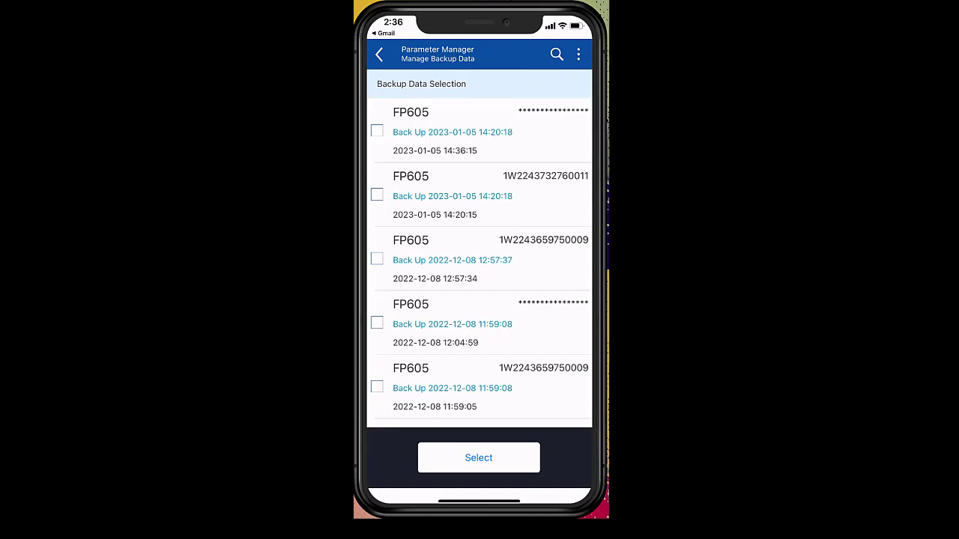
# Select the imported FP605 backup, restore it to the drive, and acknowledge completion.
pyautogui.click(377, 130)
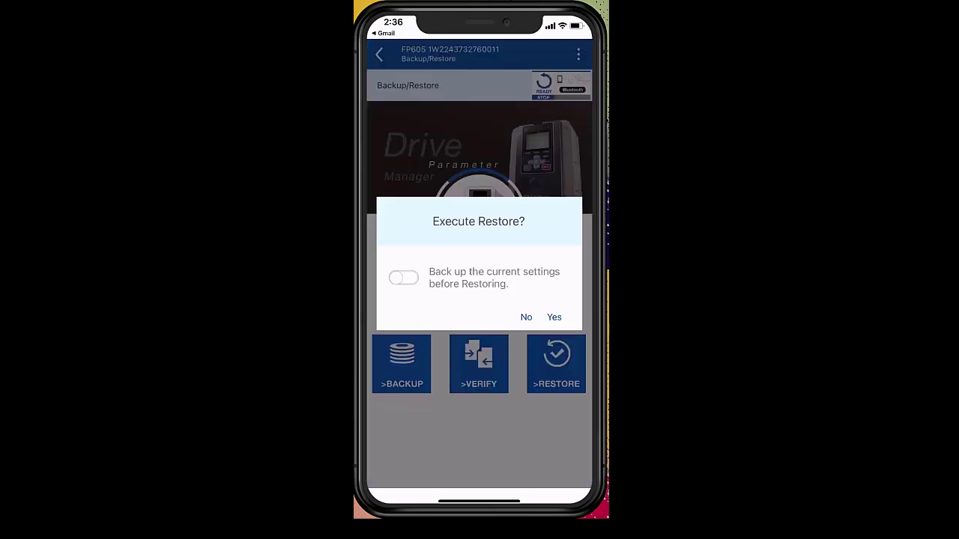
pyautogui.click(553, 317)
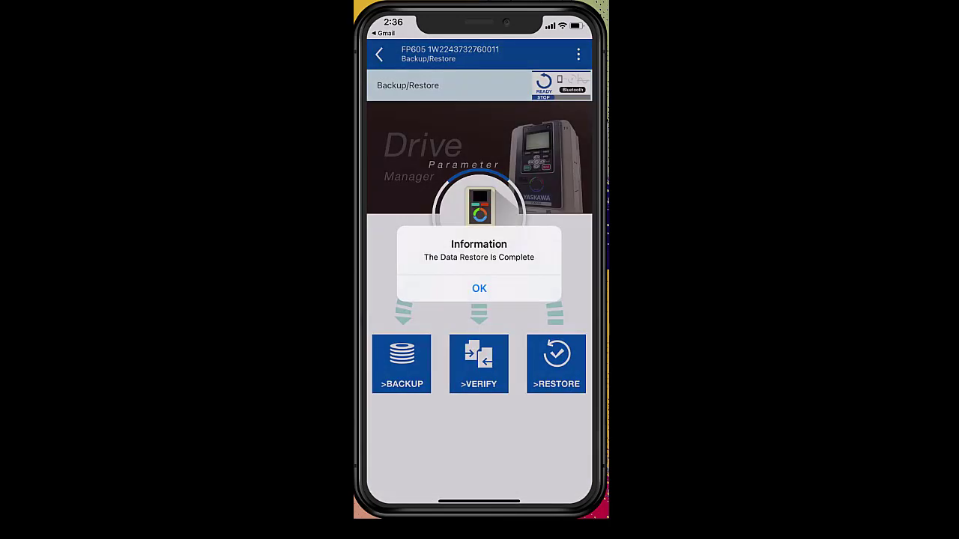
pyautogui.click(480, 285)
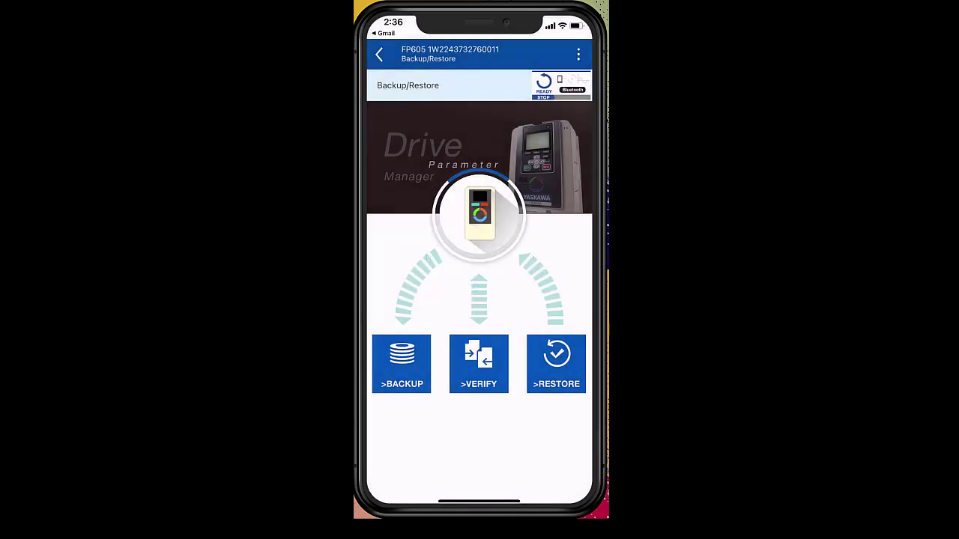